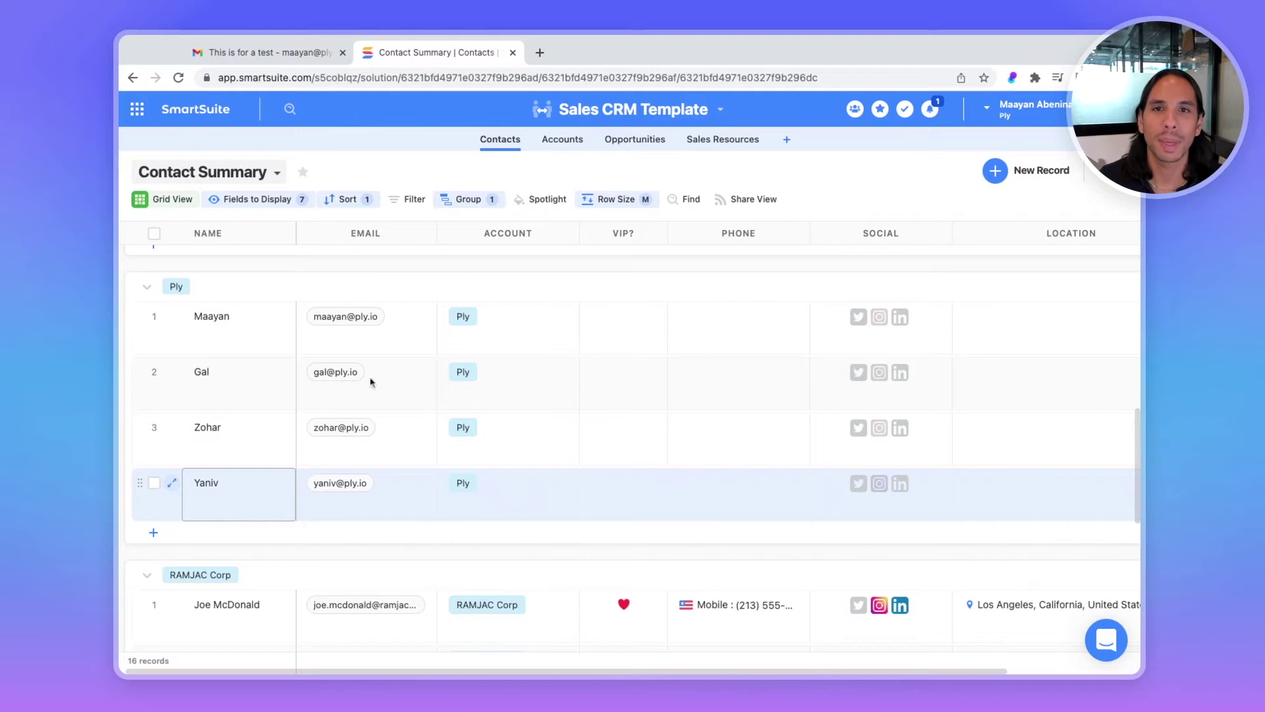
# Switch from the SmartSuite contacts grid to the Gmail tab with the 'This is for a test' email.
pyautogui.click(307, 58)
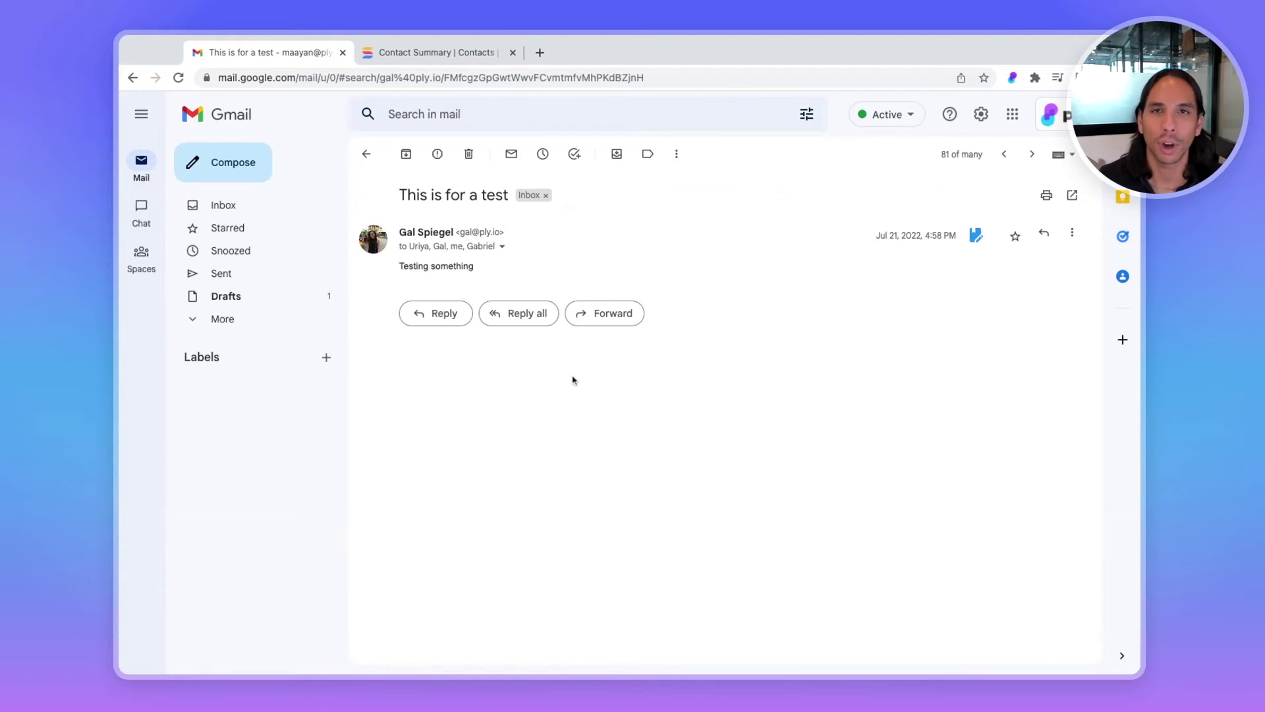
# Use Add to SmartSuite on the email, choose the sender's contact, and add it as a comment.
pyautogui.click(976, 238)
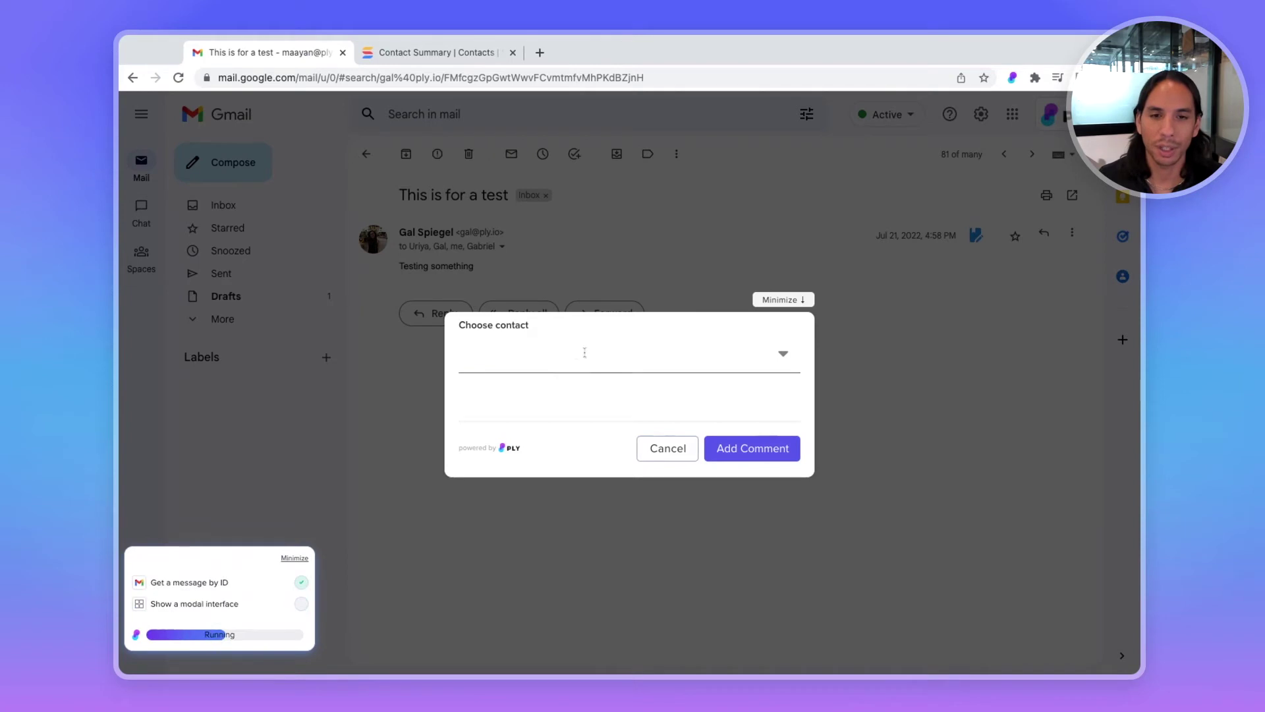
pyautogui.click(565, 357)
pyautogui.write('gal')
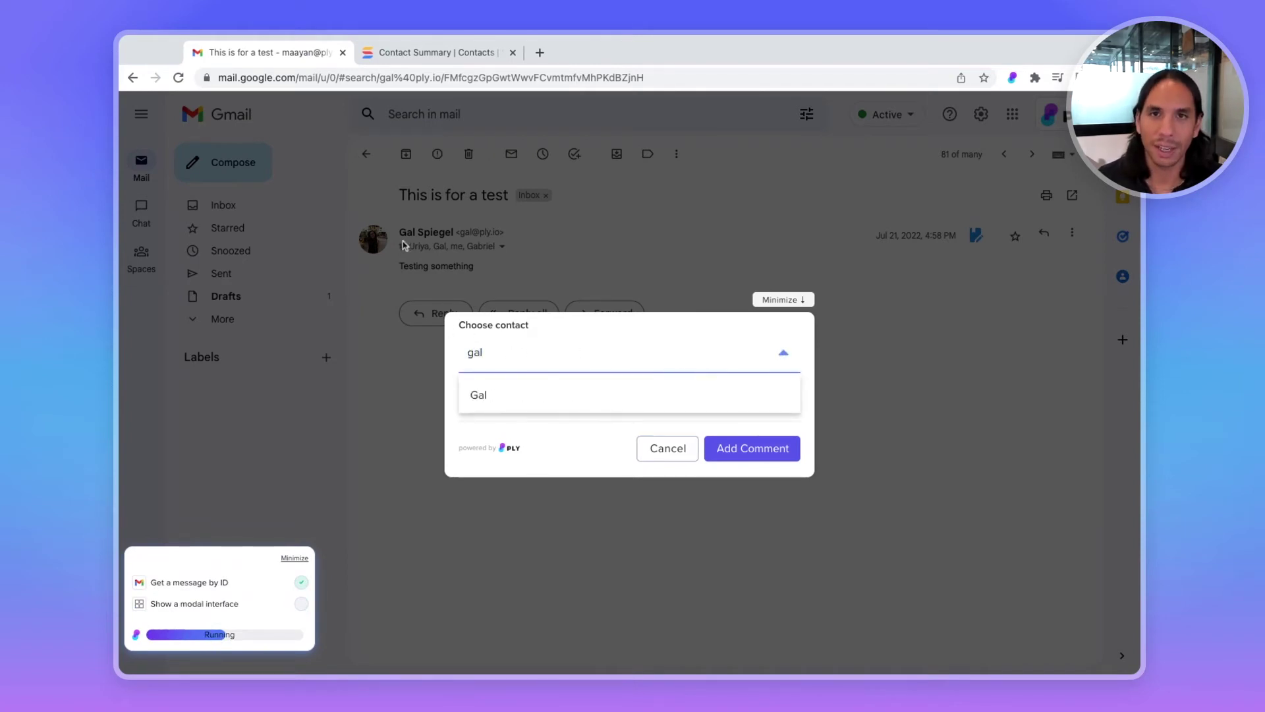
pyautogui.click(504, 396)
pyautogui.click(752, 443)
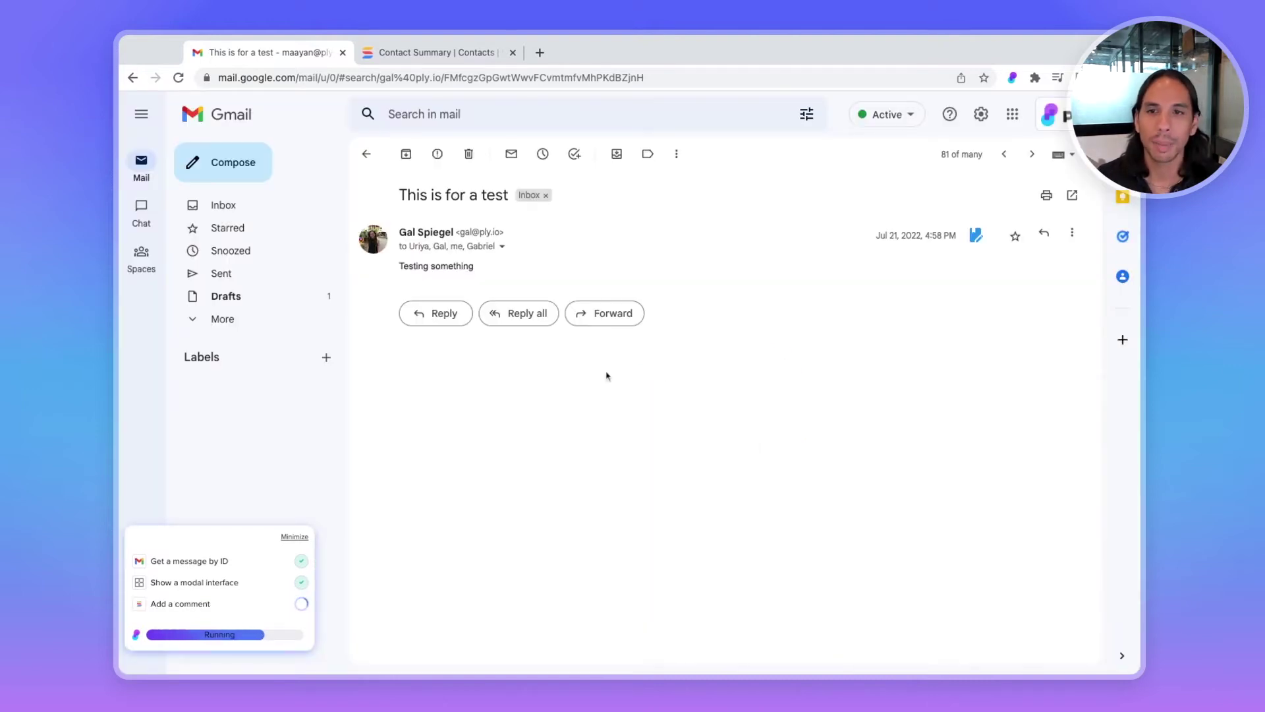
# Open the sender's SmartSuite contact record and show its comments to confirm the email arrived.
pyautogui.click(431, 53)
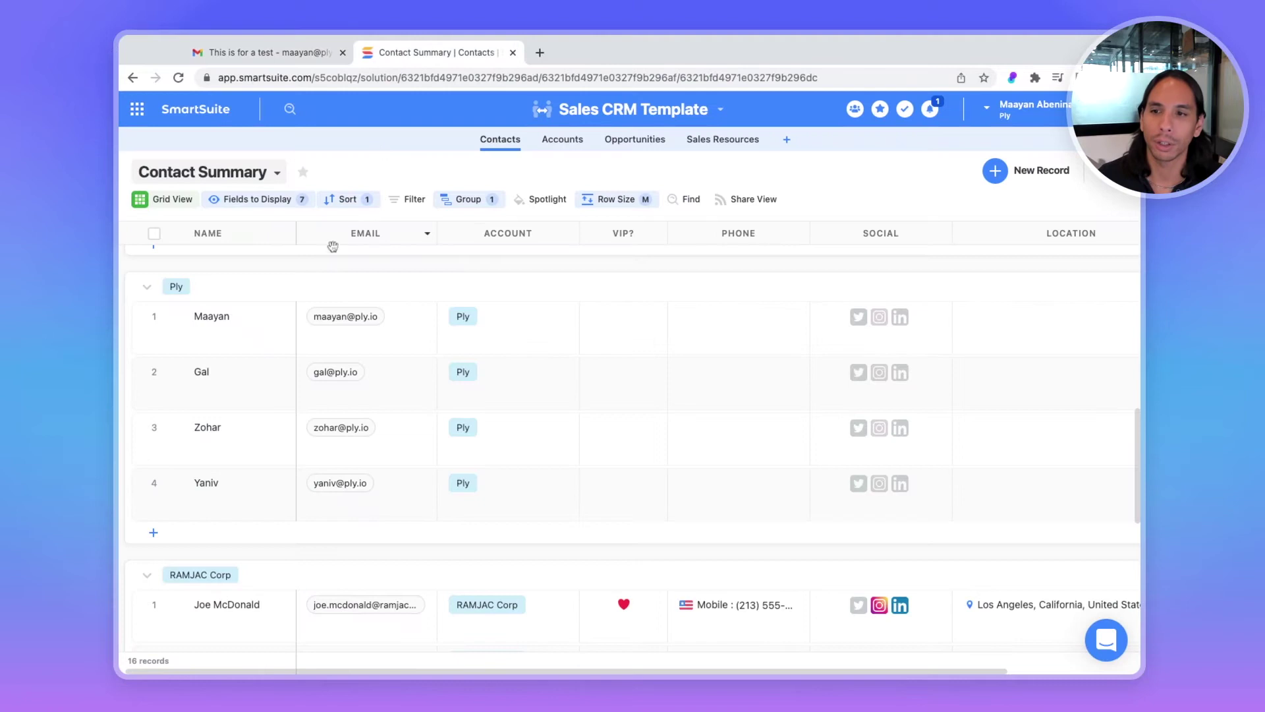
pyautogui.click(172, 372)
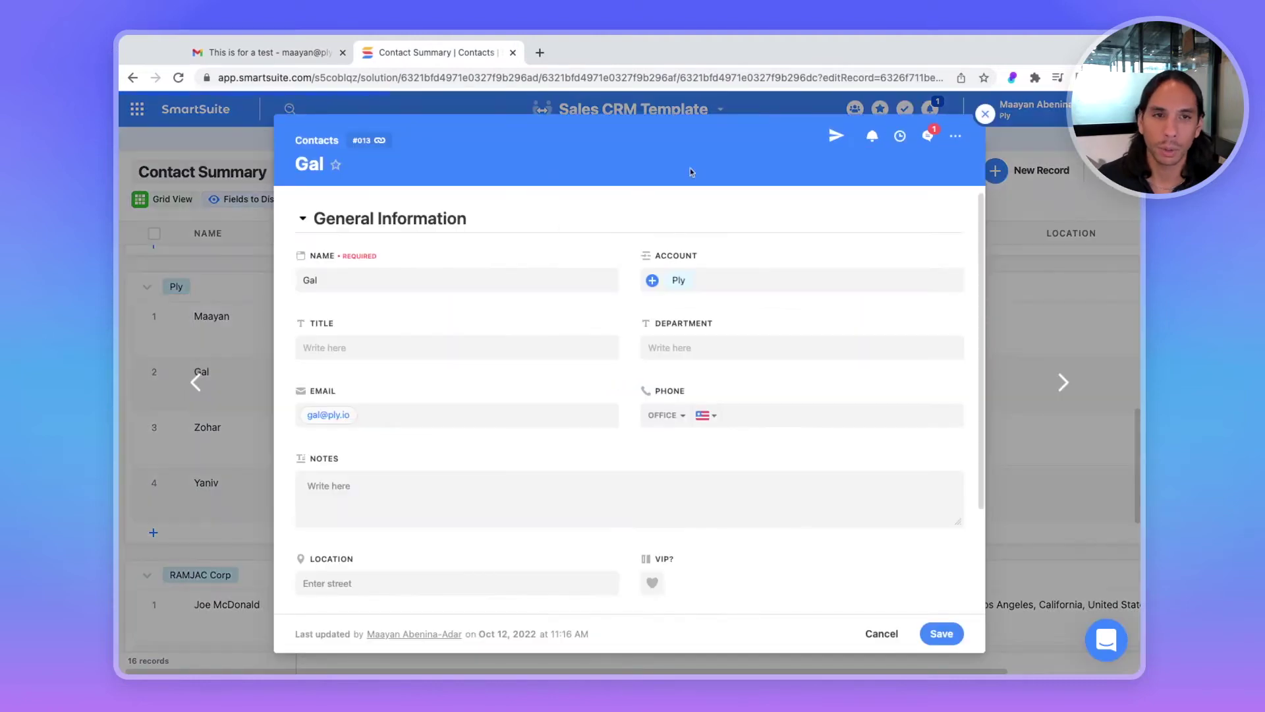
pyautogui.click(928, 136)
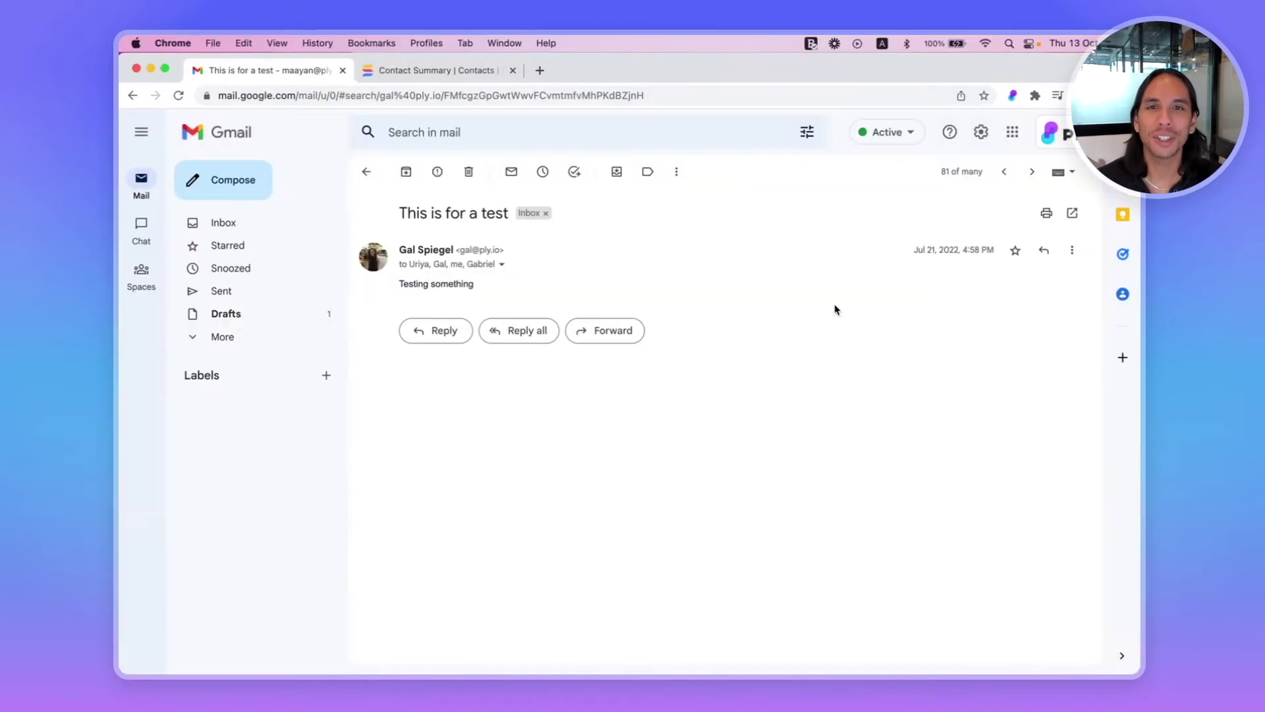
# Create a new Ply button module on Gmail messages using the connected Gmail Workspace account.
pyautogui.click(1013, 97)
pyautogui.click(958, 158)
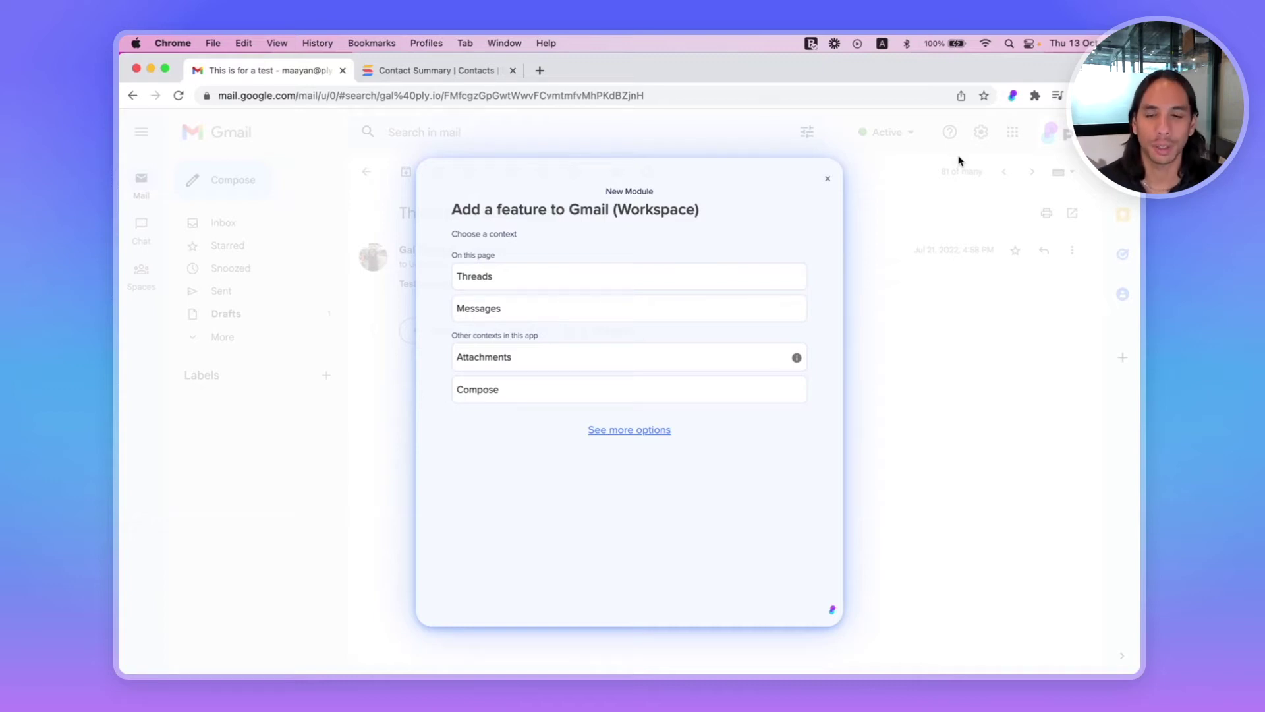
pyautogui.click(593, 315)
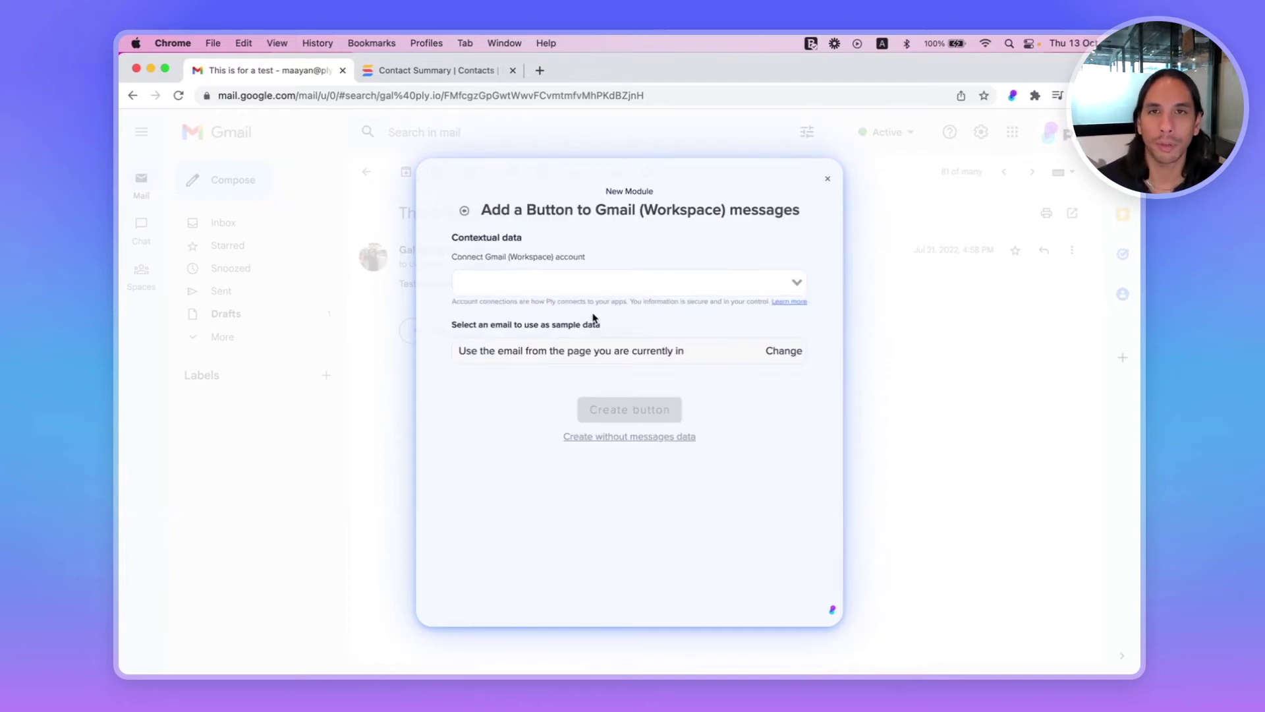
pyautogui.click(616, 284)
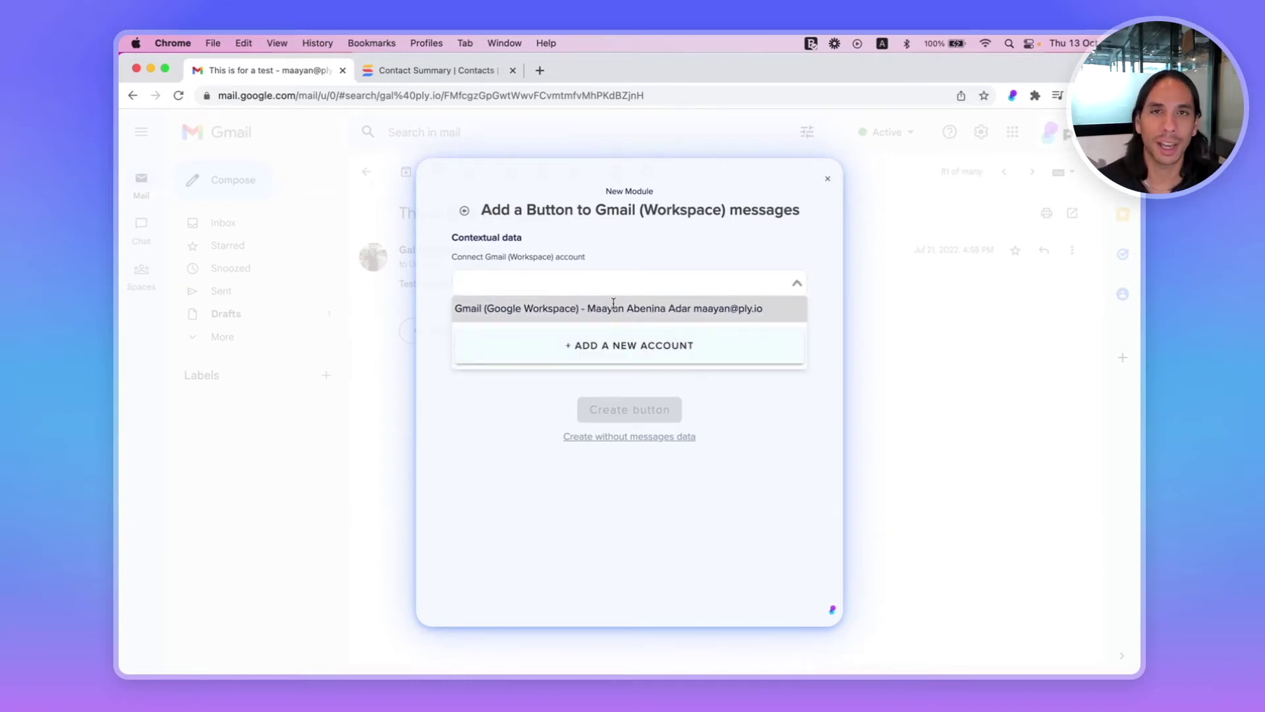
pyautogui.click(614, 307)
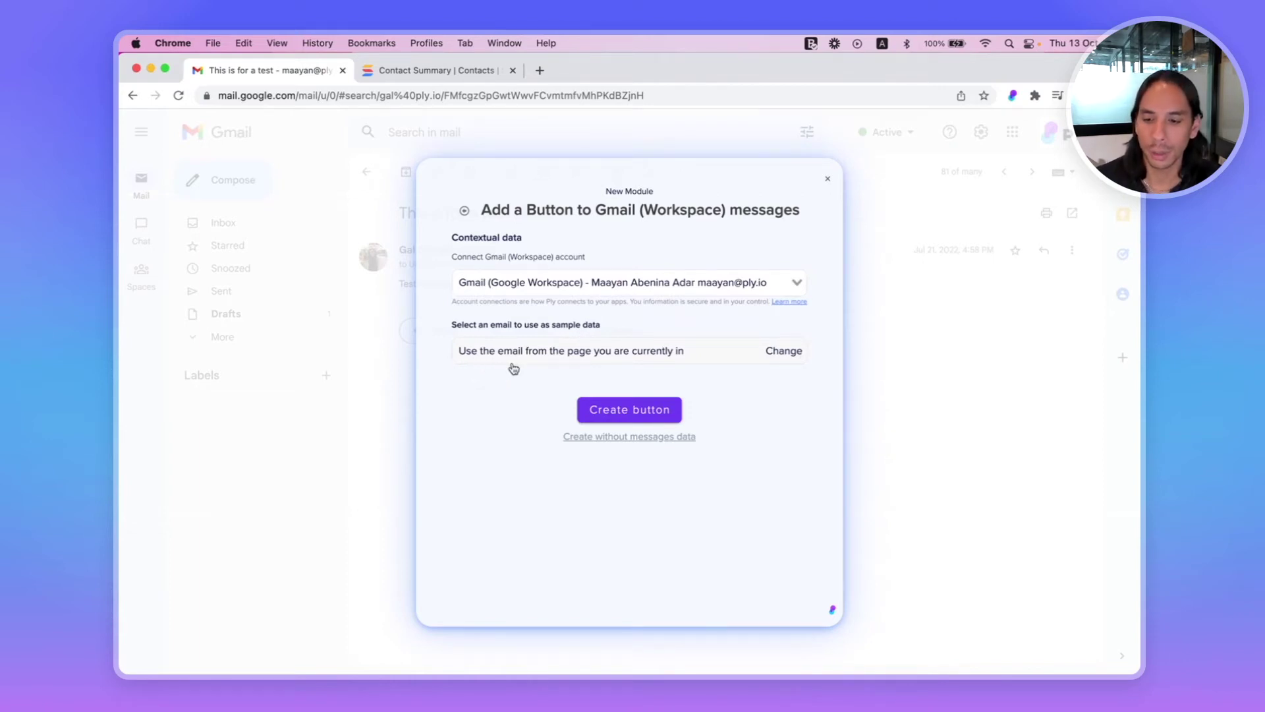
pyautogui.click(610, 406)
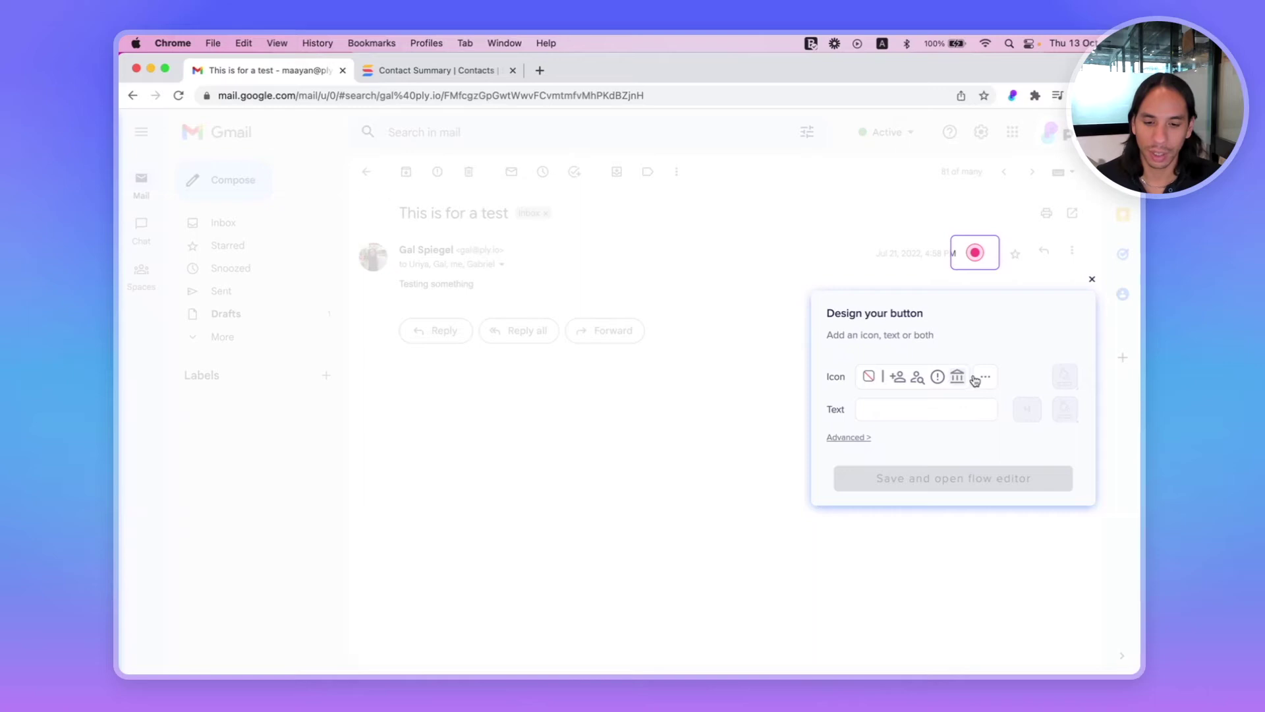
# Give the message button a blue 'edit' icon, then save it and open the flow editor.
pyautogui.click(982, 377)
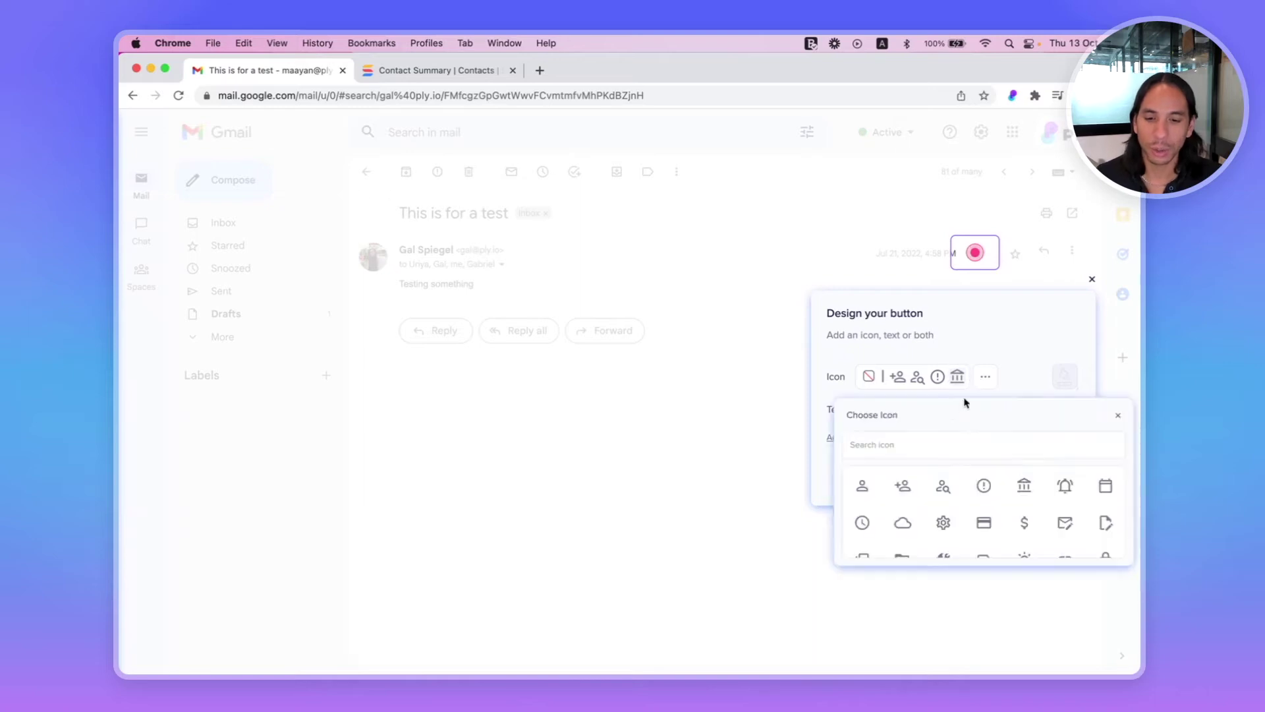
pyautogui.click(910, 448)
pyautogui.write('edit')
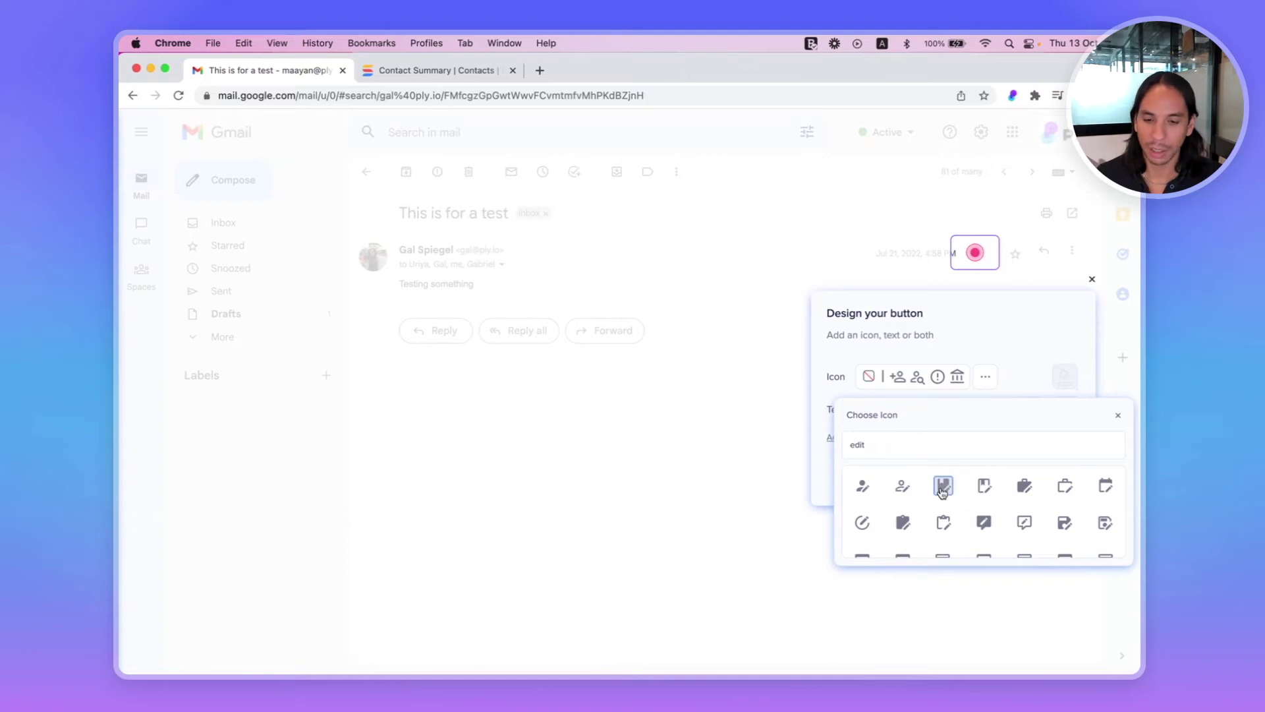
pyautogui.click(943, 488)
pyautogui.click(1064, 376)
pyautogui.click(1012, 433)
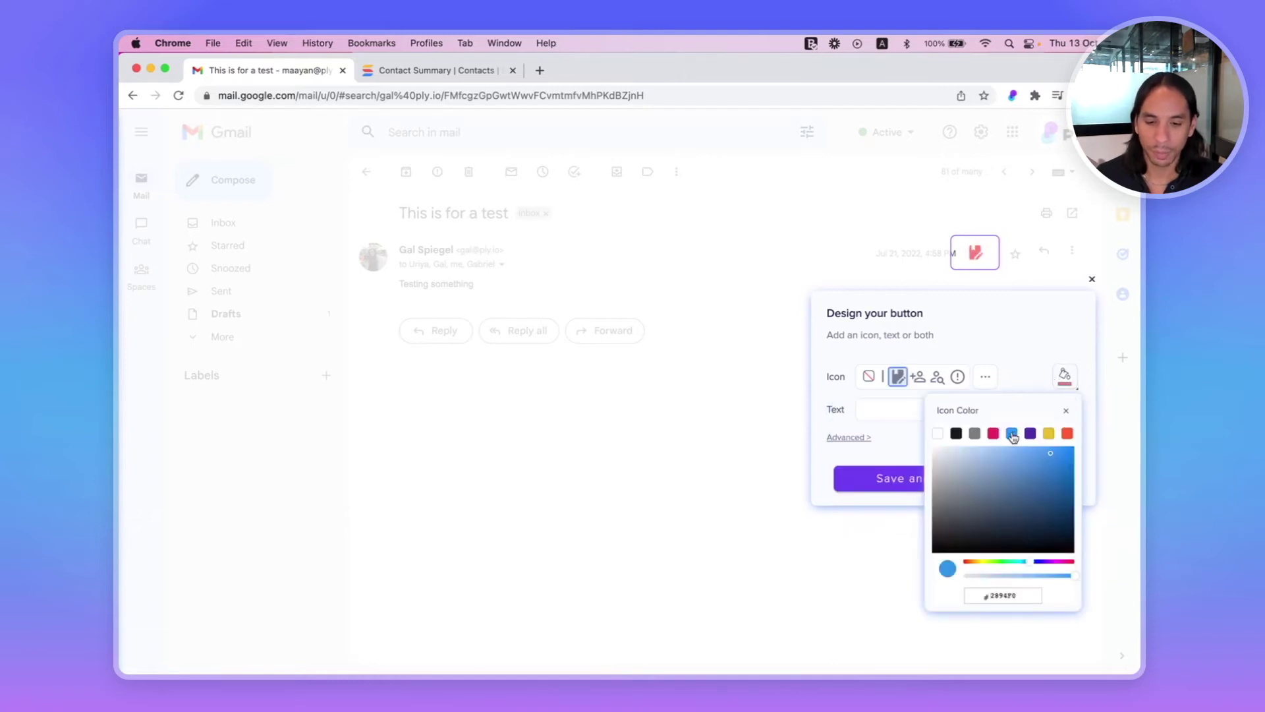
pyautogui.click(1019, 369)
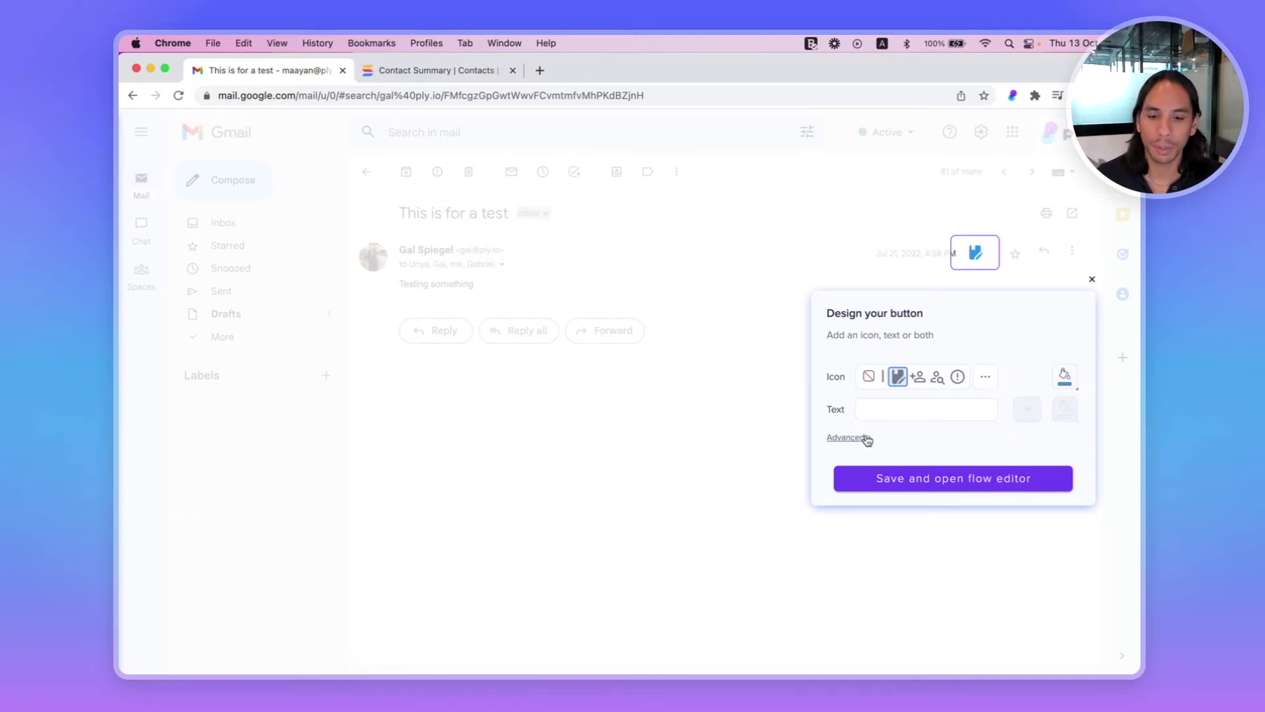
pyautogui.click(916, 479)
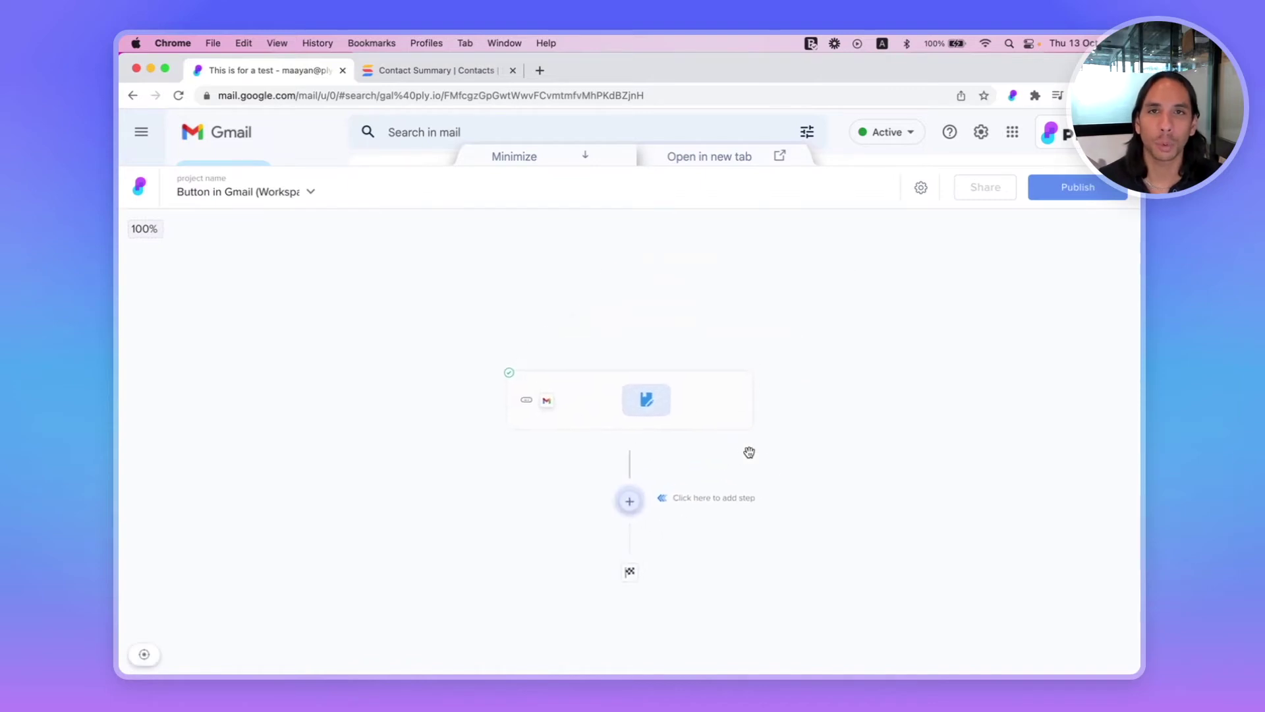
# Add a new step below the button trigger and browse the Add New Step catalogue.
pyautogui.click(629, 500)
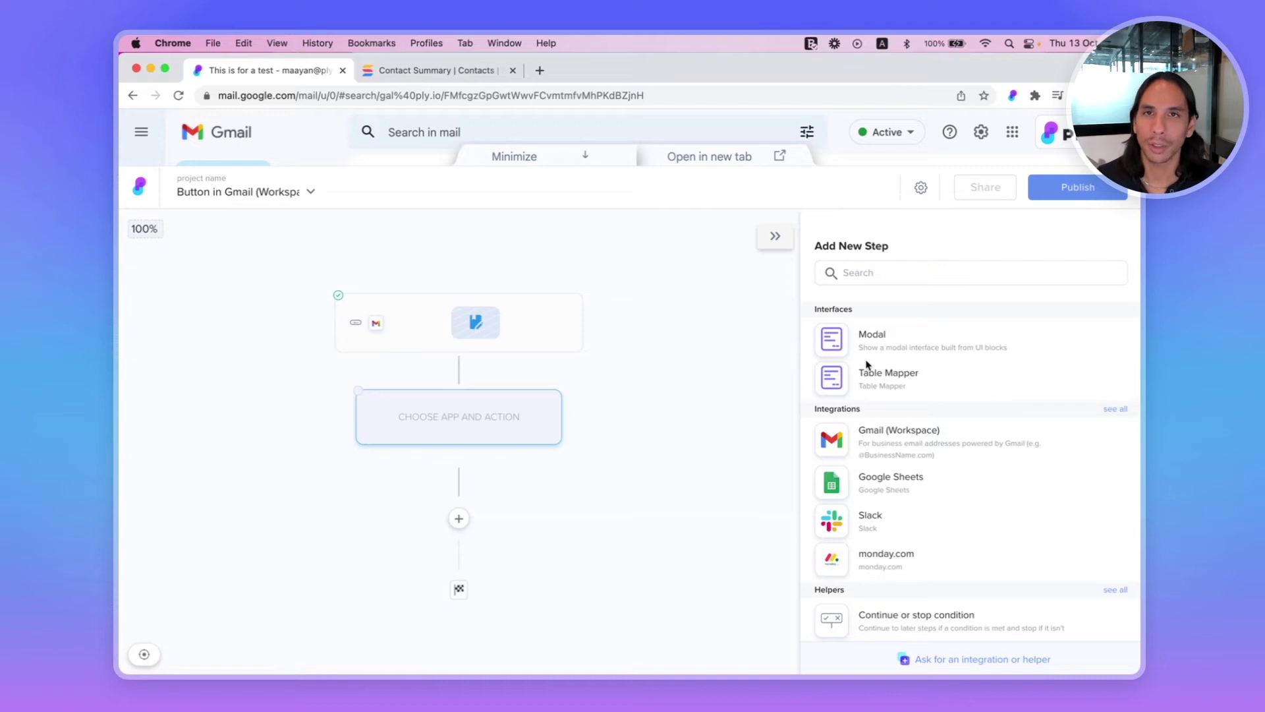
pyautogui.scroll(-2, 866, 369)
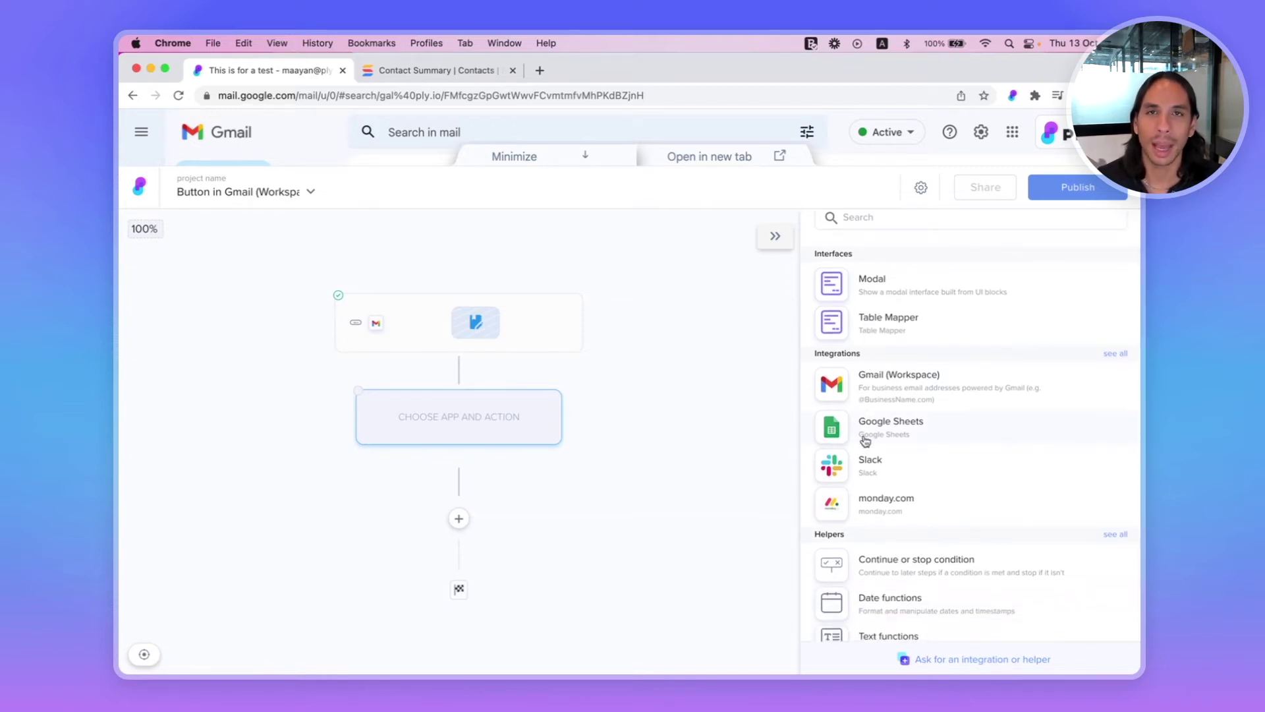
pyautogui.scroll(-3, 866, 462)
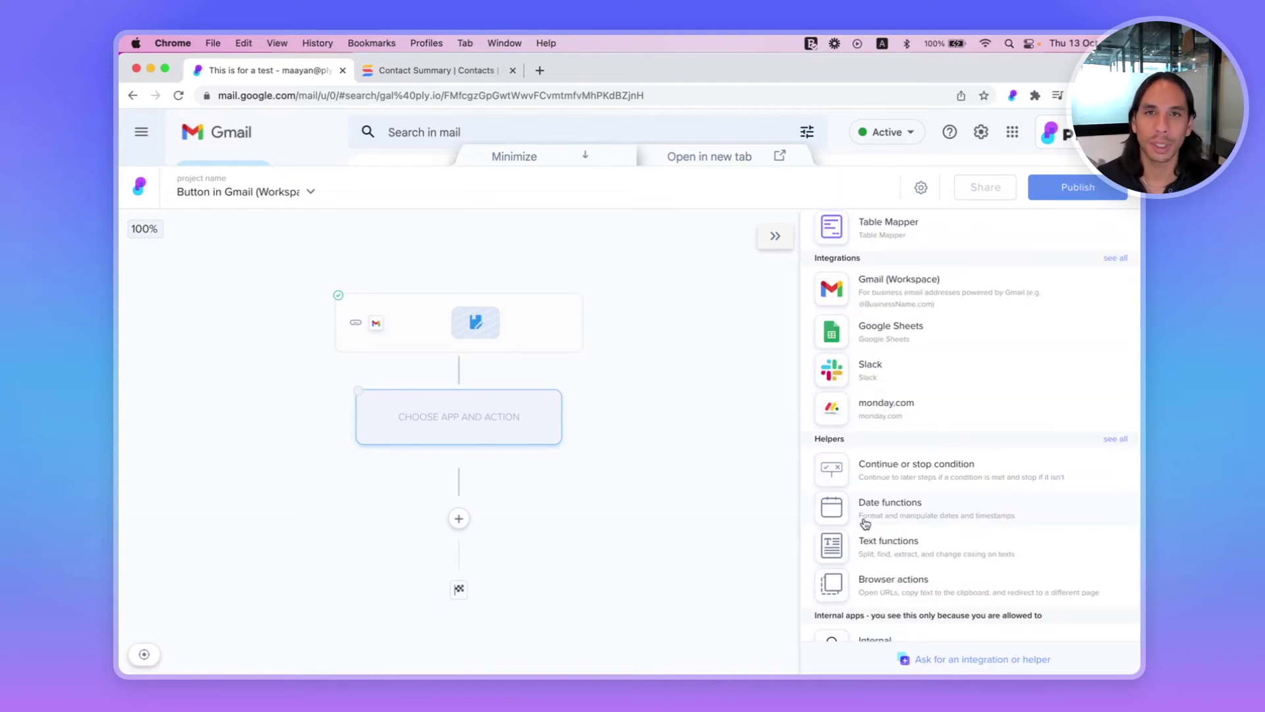
pyautogui.scroll(5, 867, 517)
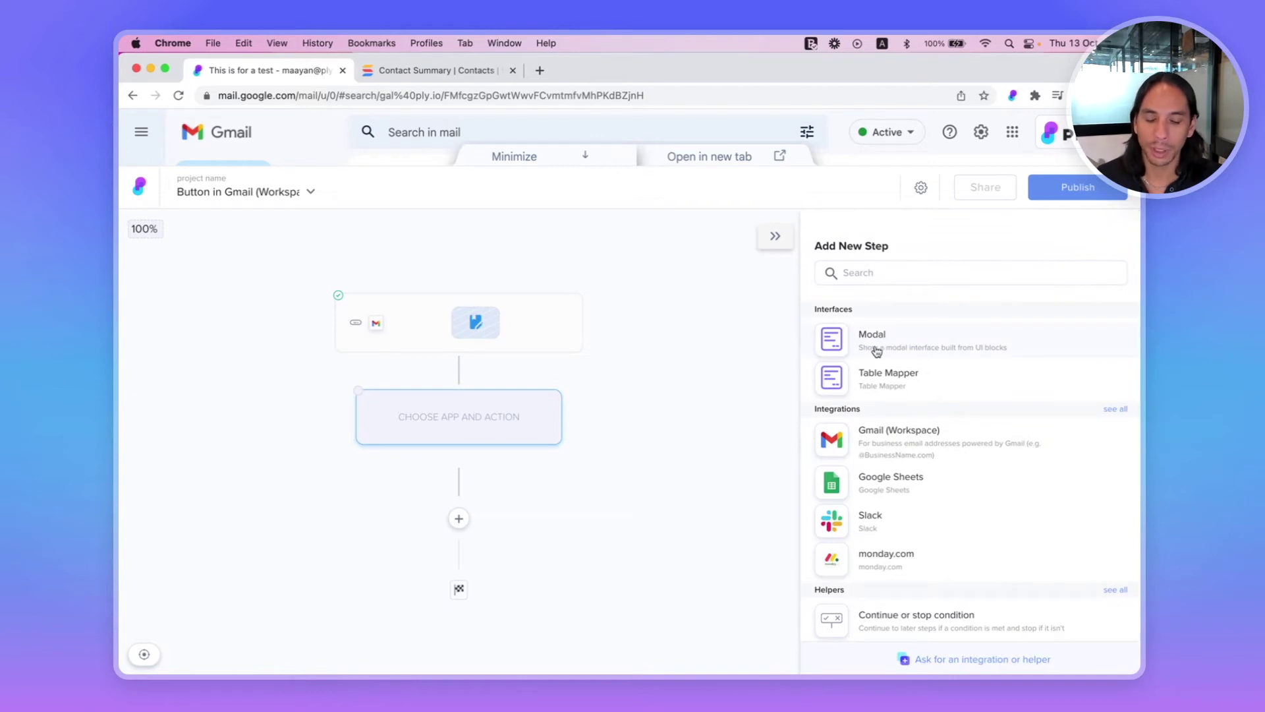
# Make the new step a Modal interface and add a Search block to it.
pyautogui.click(876, 351)
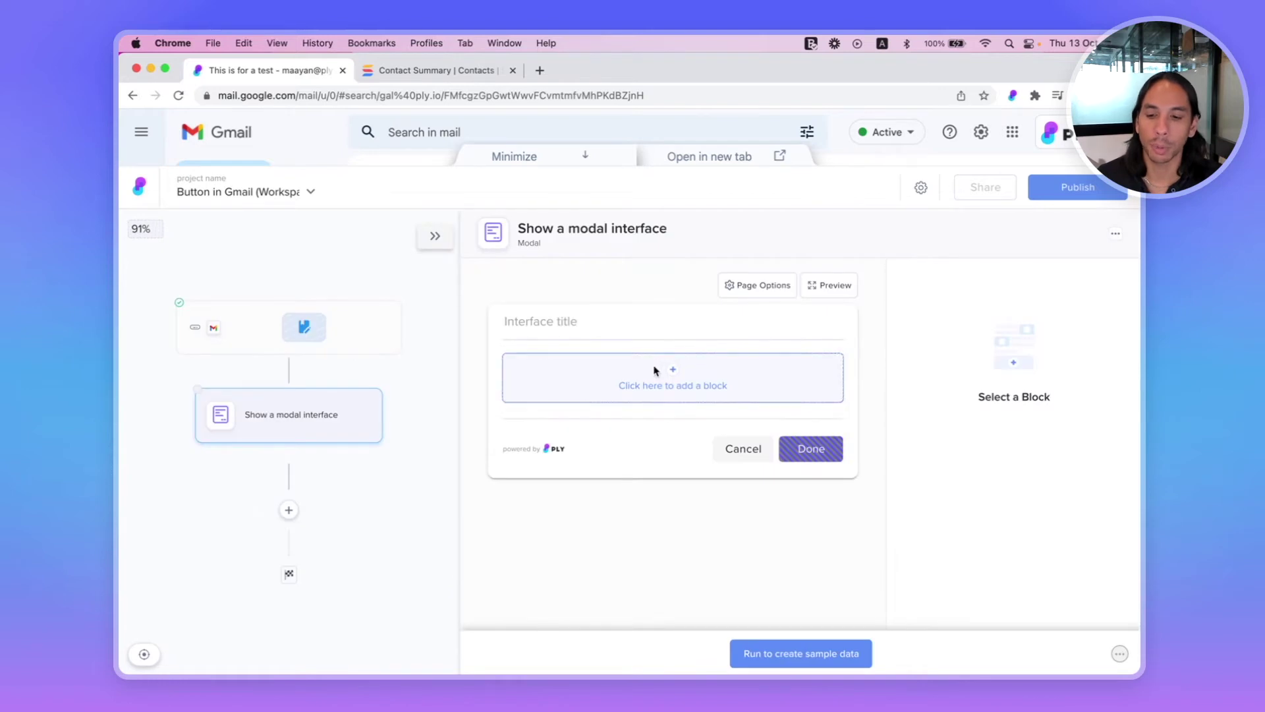
pyautogui.click(656, 371)
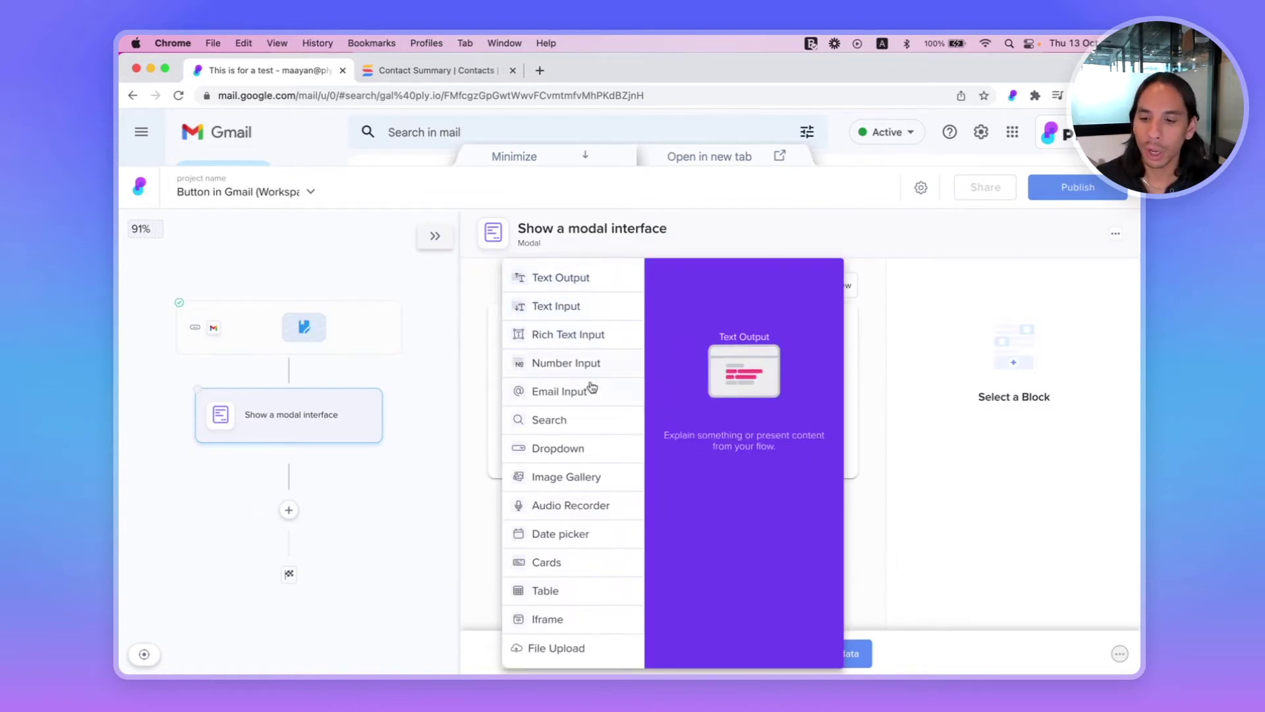
pyautogui.click(580, 426)
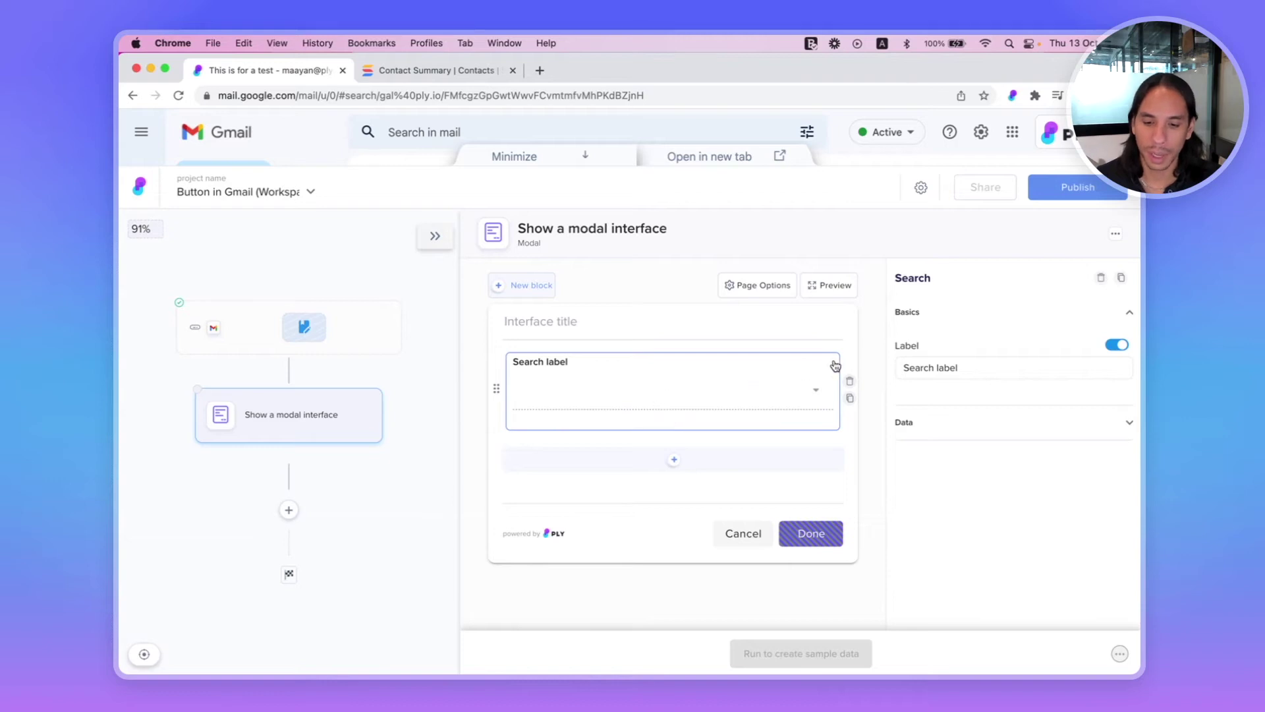
# Point the Search block at SmartSuite records using the connected SmartSuite account.
pyautogui.click(909, 421)
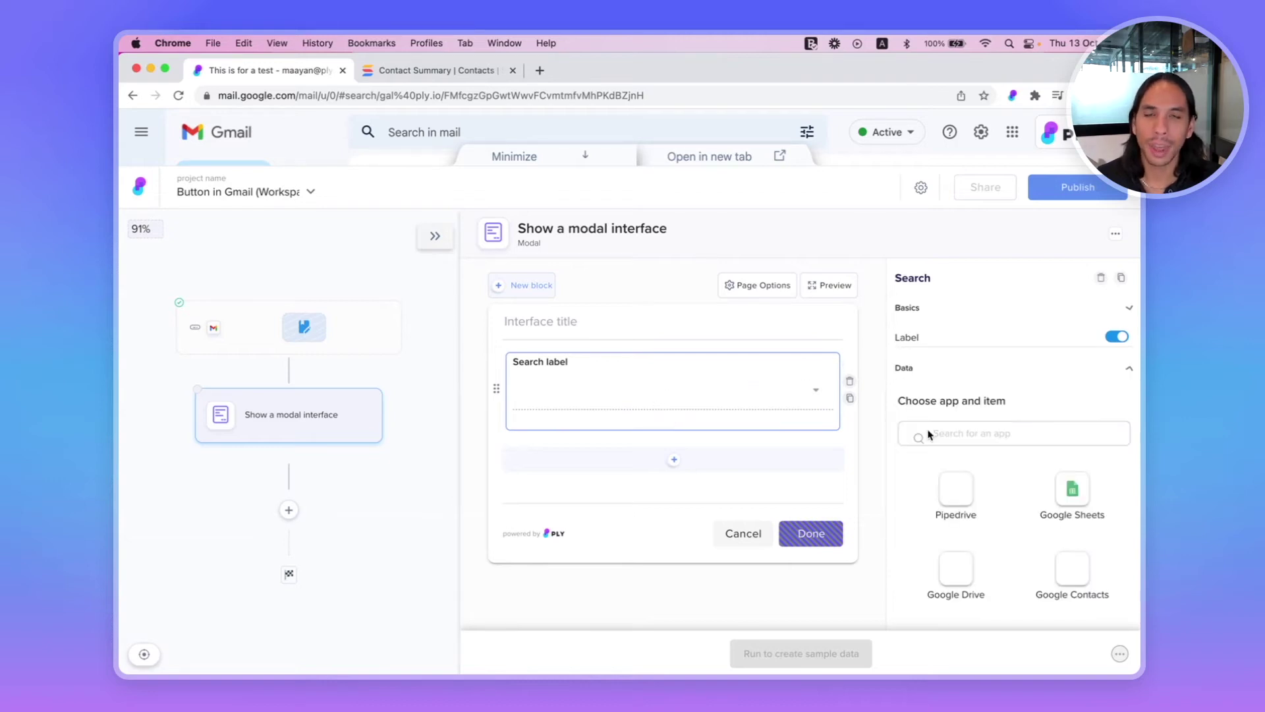
pyautogui.click(954, 410)
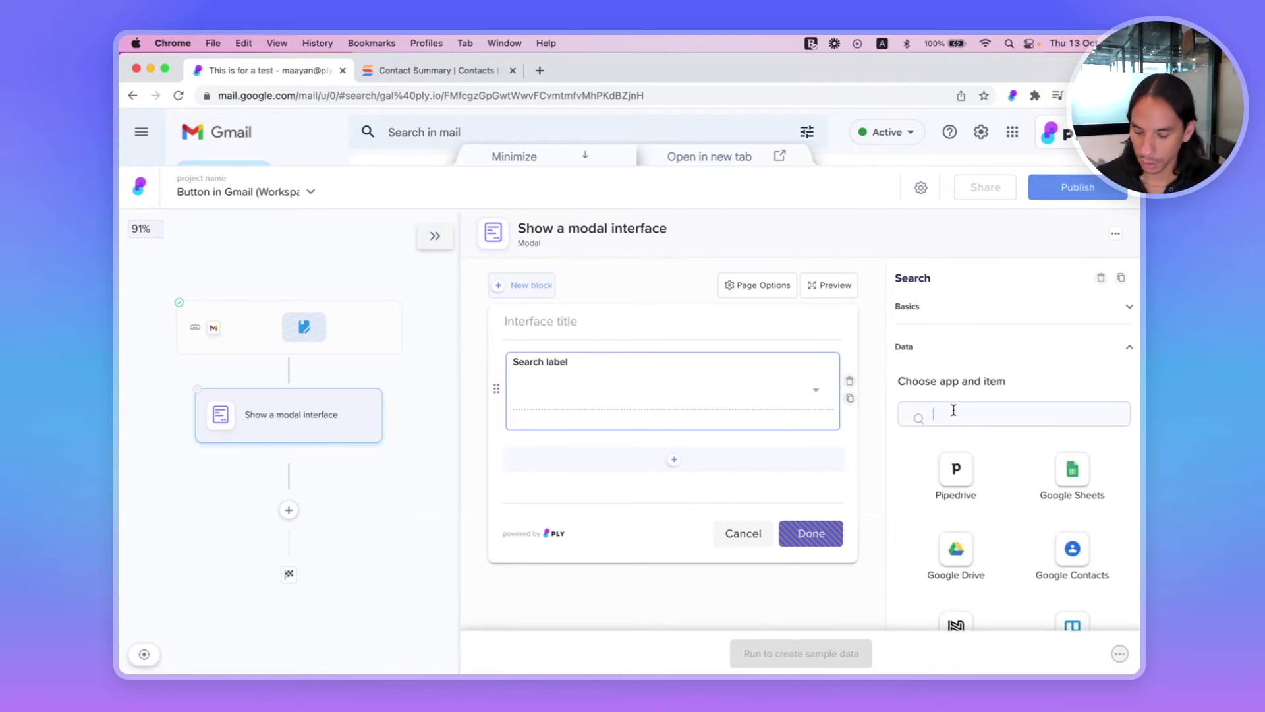
pyautogui.write('smart')
pyautogui.click(956, 469)
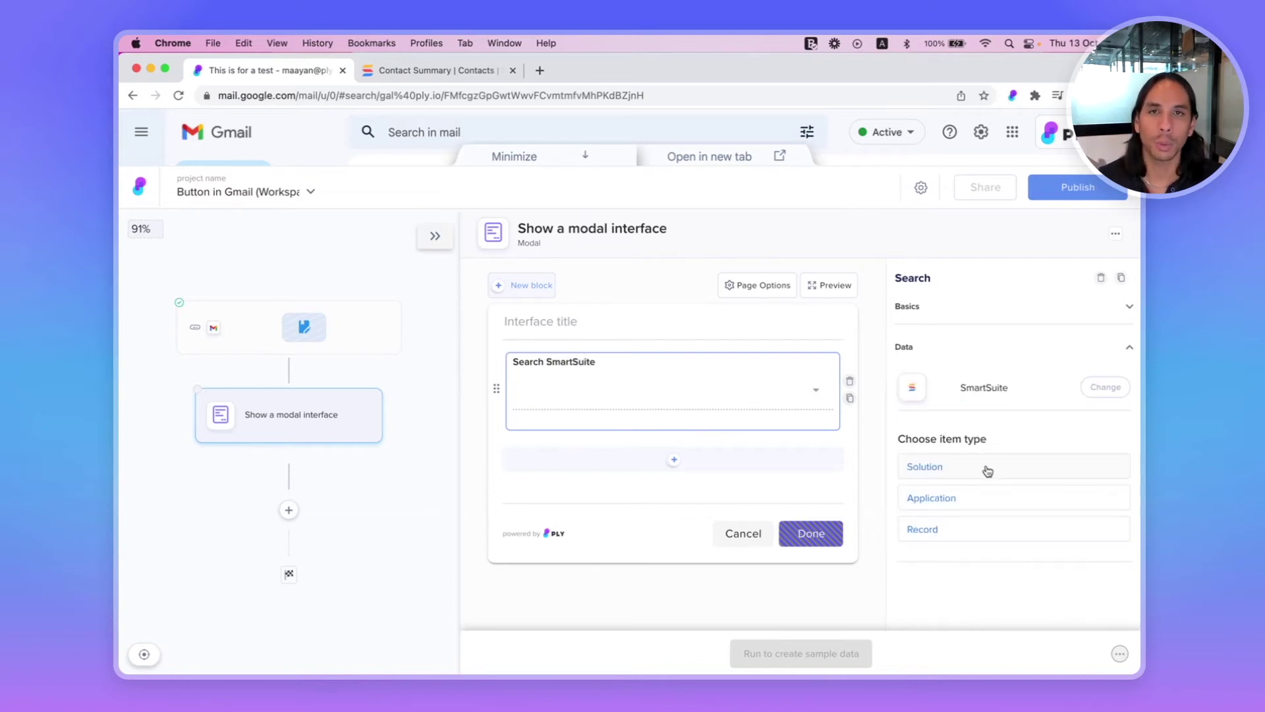
pyautogui.click(959, 535)
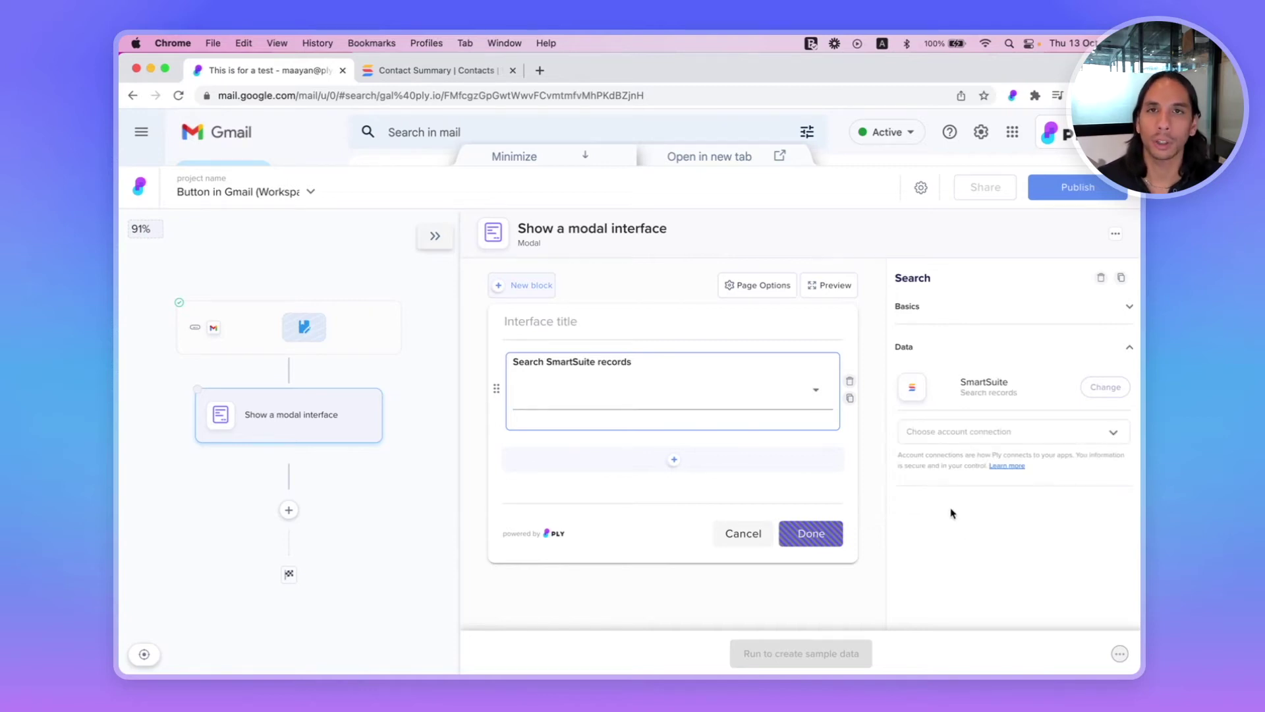
pyautogui.click(947, 431)
pyautogui.click(956, 468)
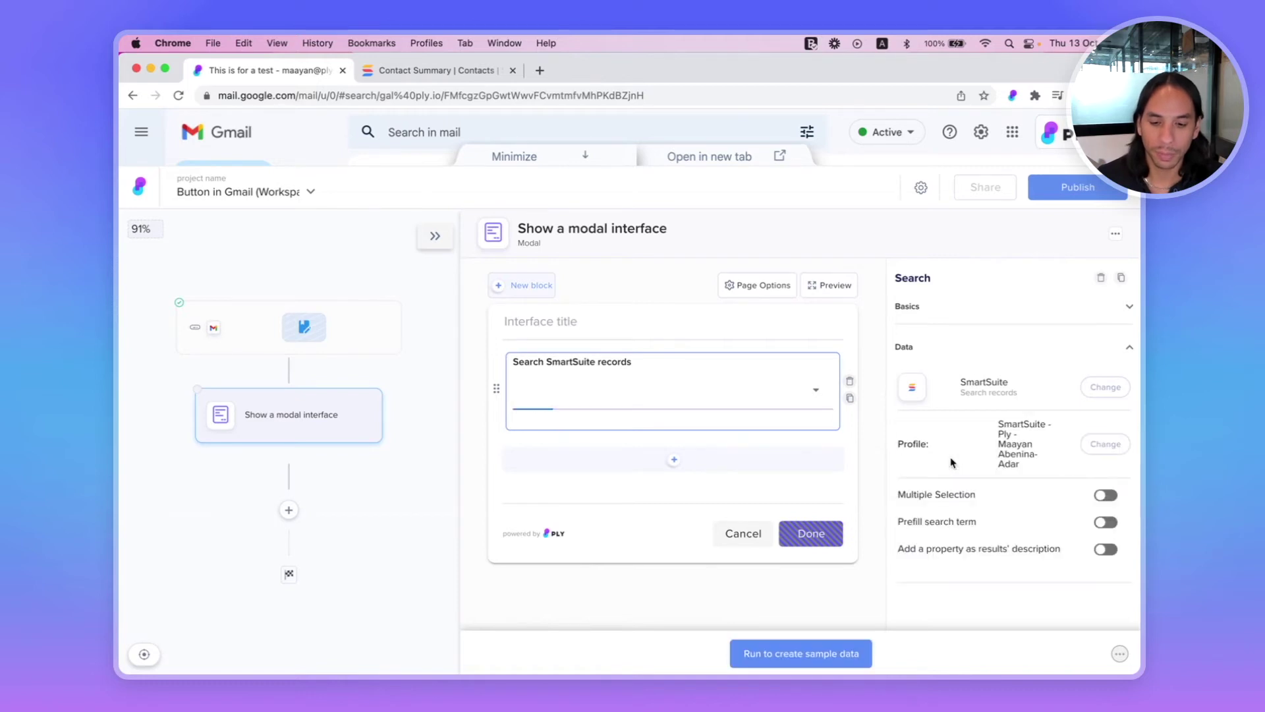
# Set the Solution ID to Sales CRM Template and the Application ID to Contacts.
pyautogui.scroll(-1, 954, 461)
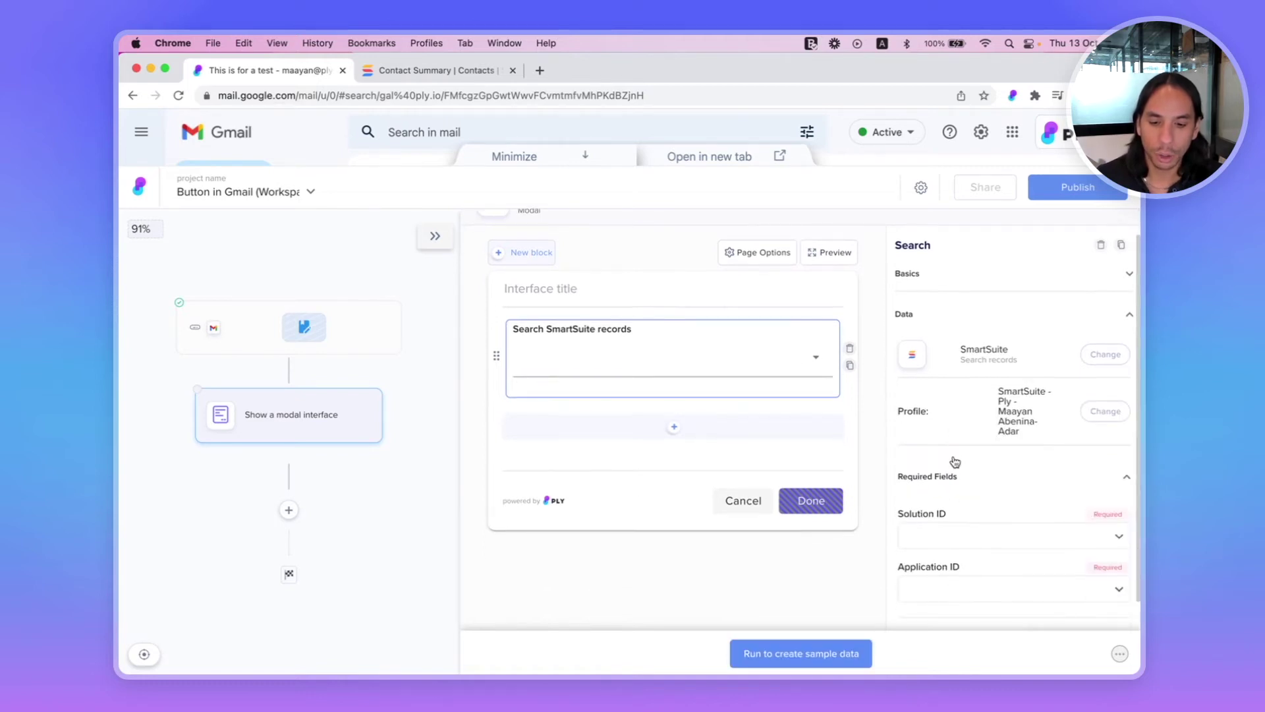
pyautogui.scroll(-3, 957, 457)
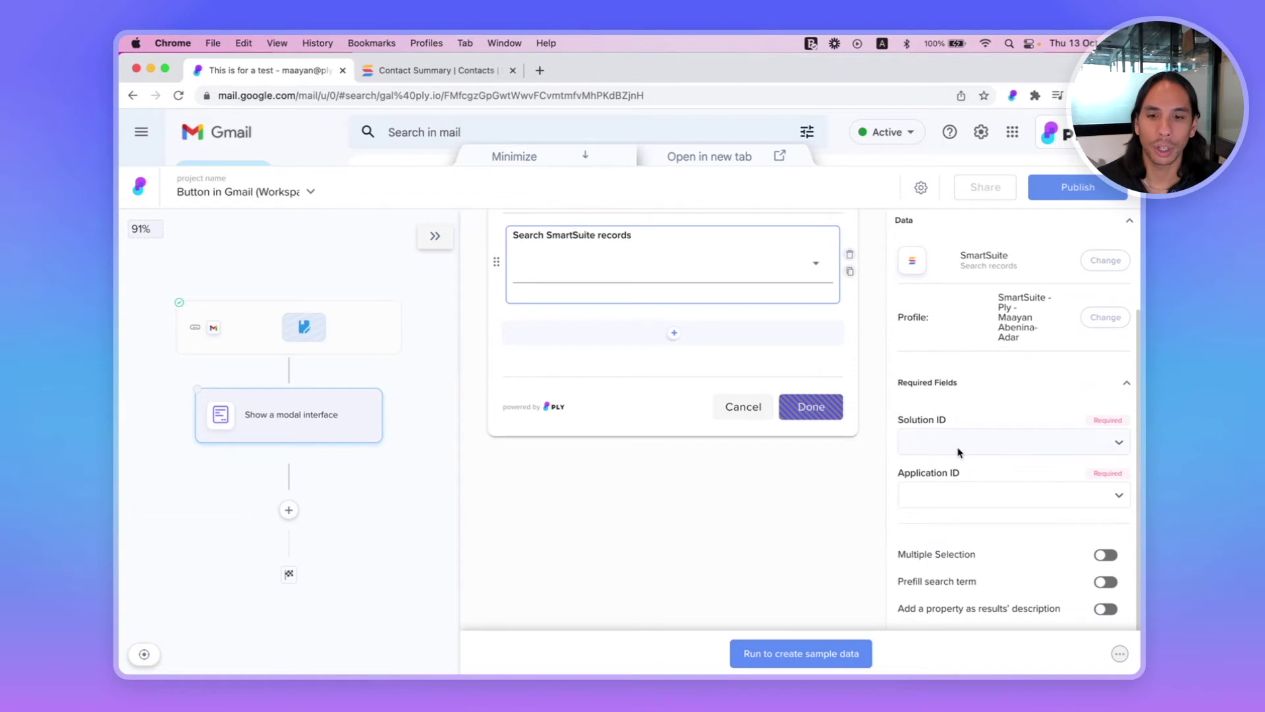
pyautogui.click(958, 450)
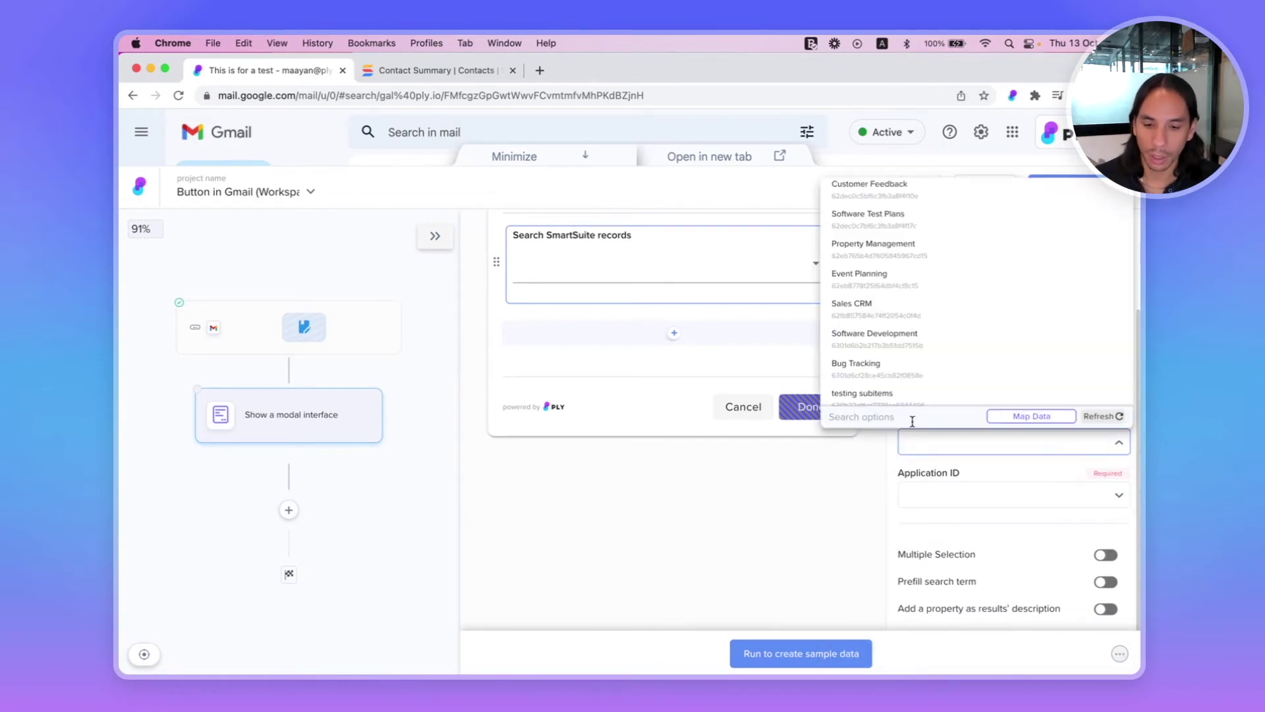
pyautogui.write('crm')
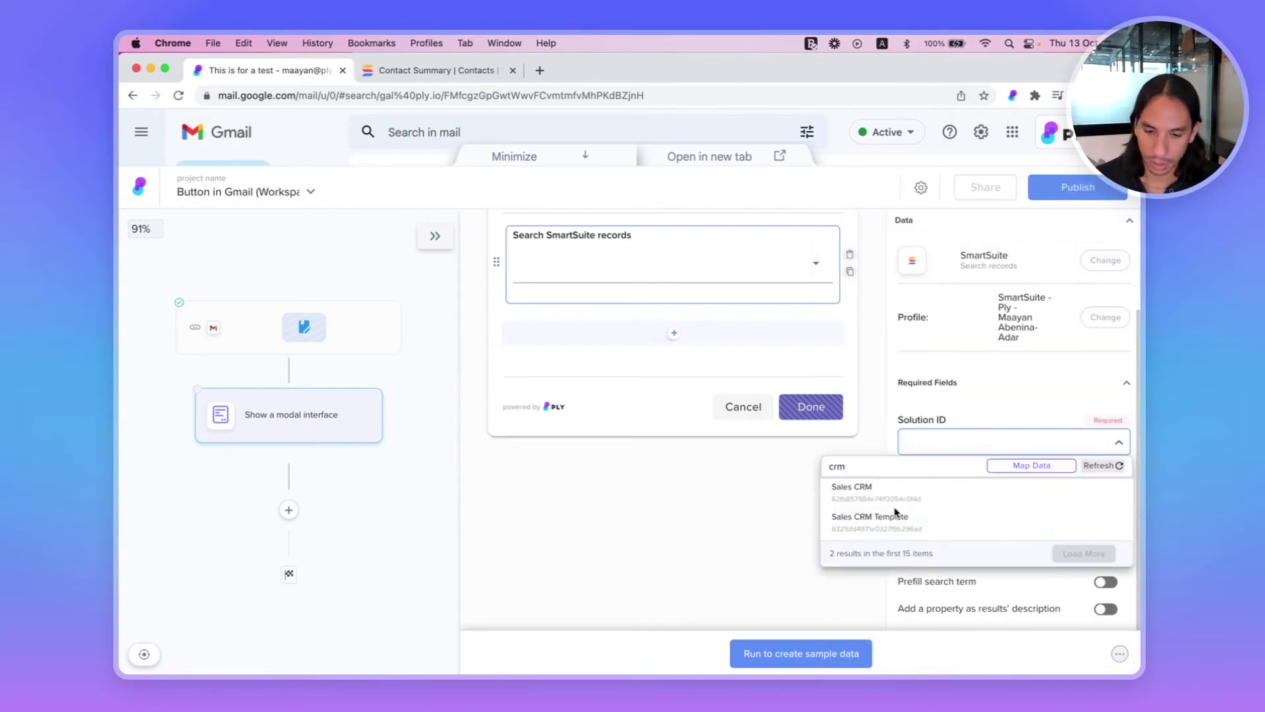
pyautogui.click(891, 517)
pyautogui.scroll(-1, 926, 484)
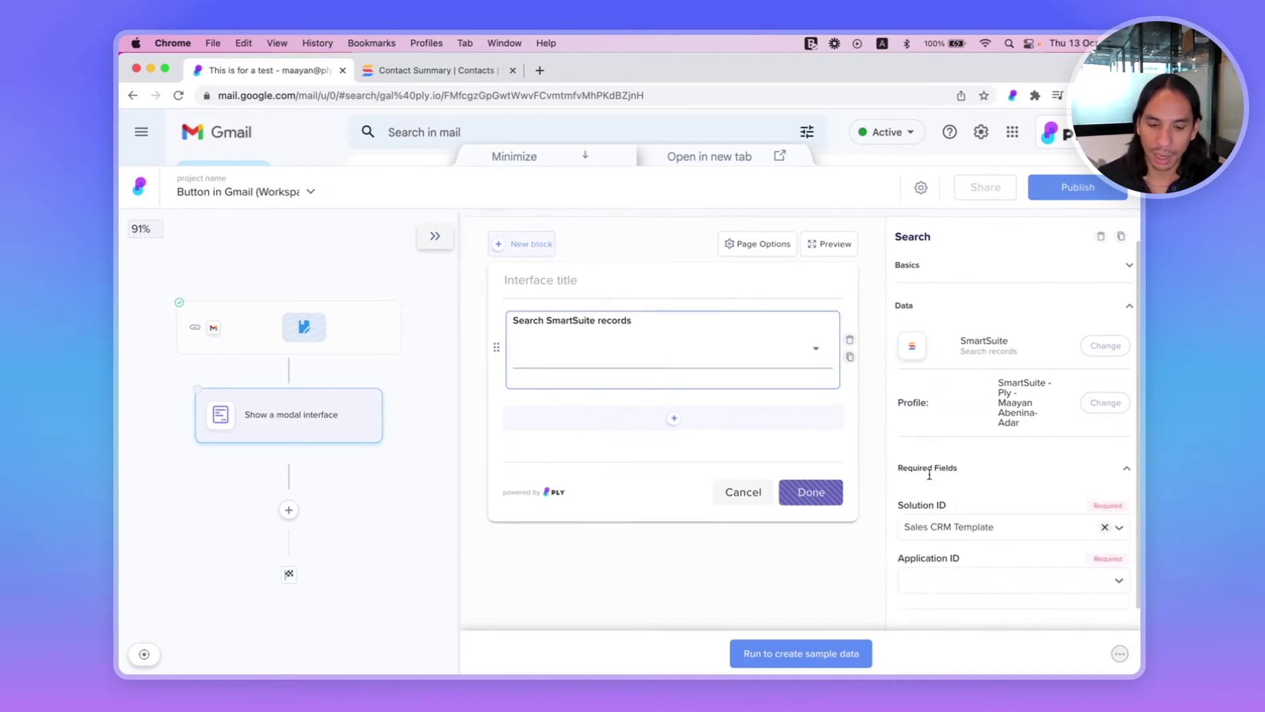
pyautogui.scroll(-2, 929, 474)
pyautogui.click(937, 499)
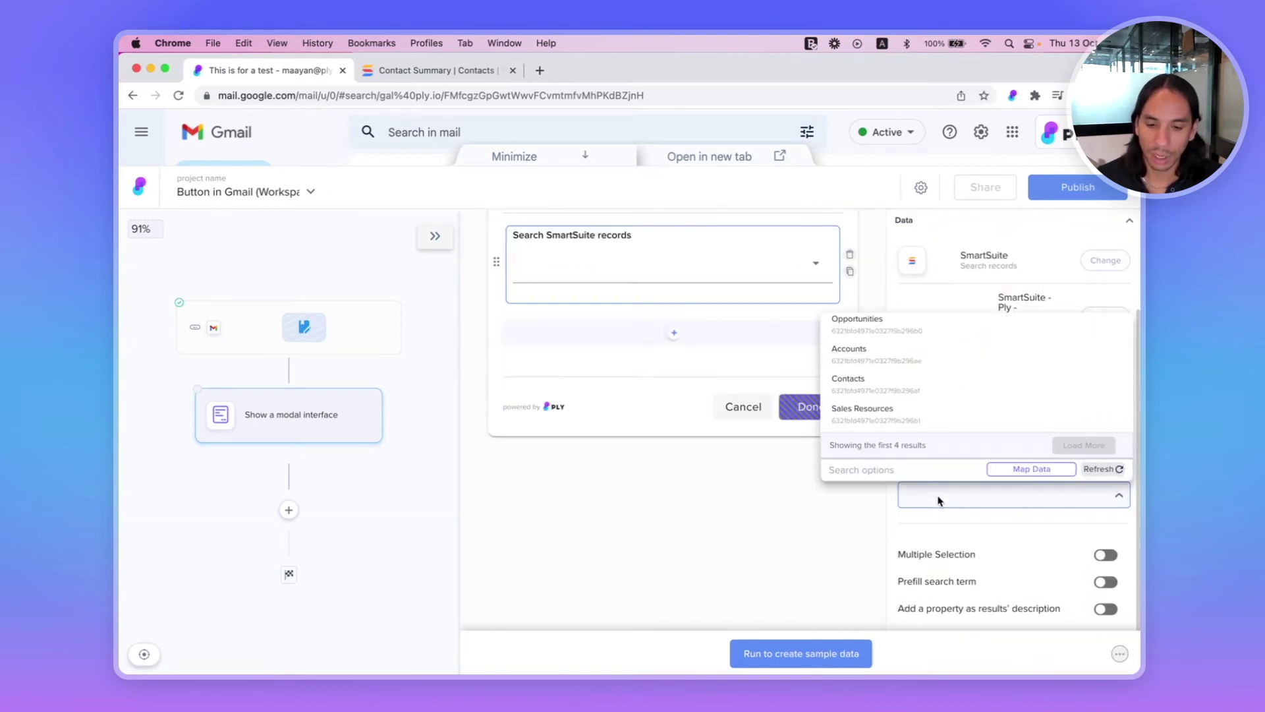
pyautogui.click(891, 388)
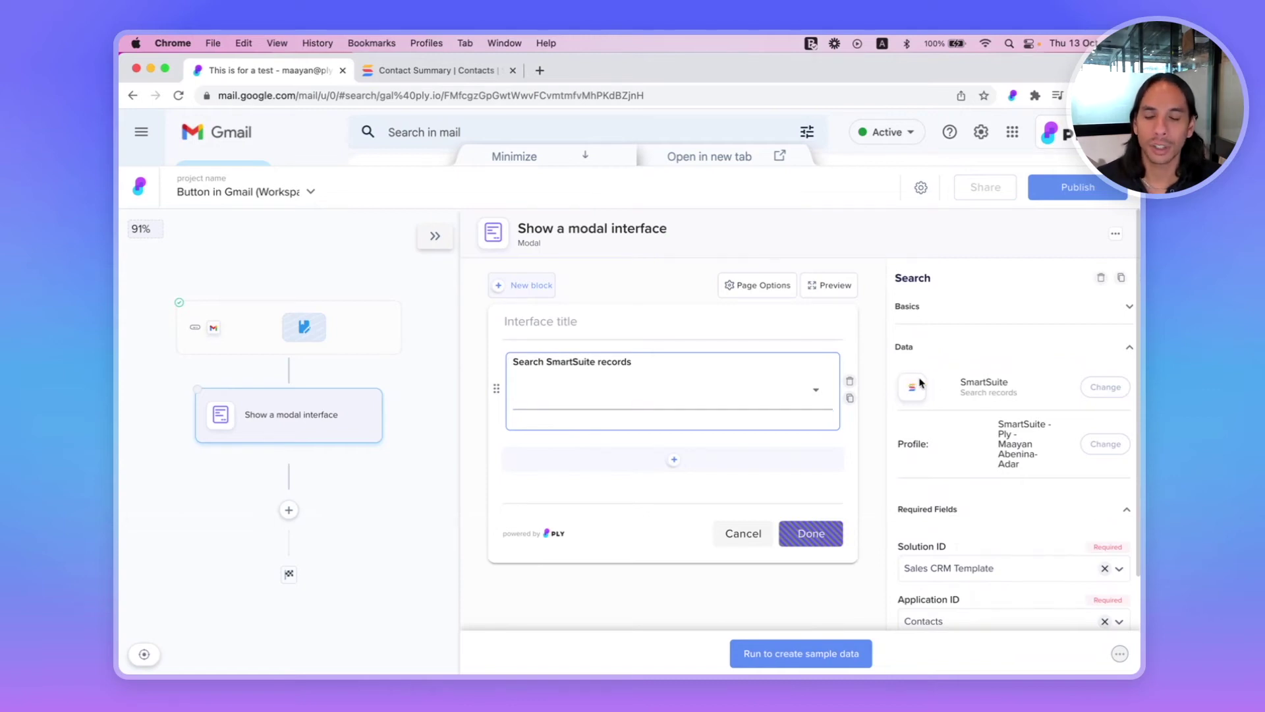
# Label the search field 'Choose contact' and delete the modal's empty title block.
pyautogui.click(980, 315)
pyautogui.tripleClick(979, 365)
pyautogui.write('Choose contact')
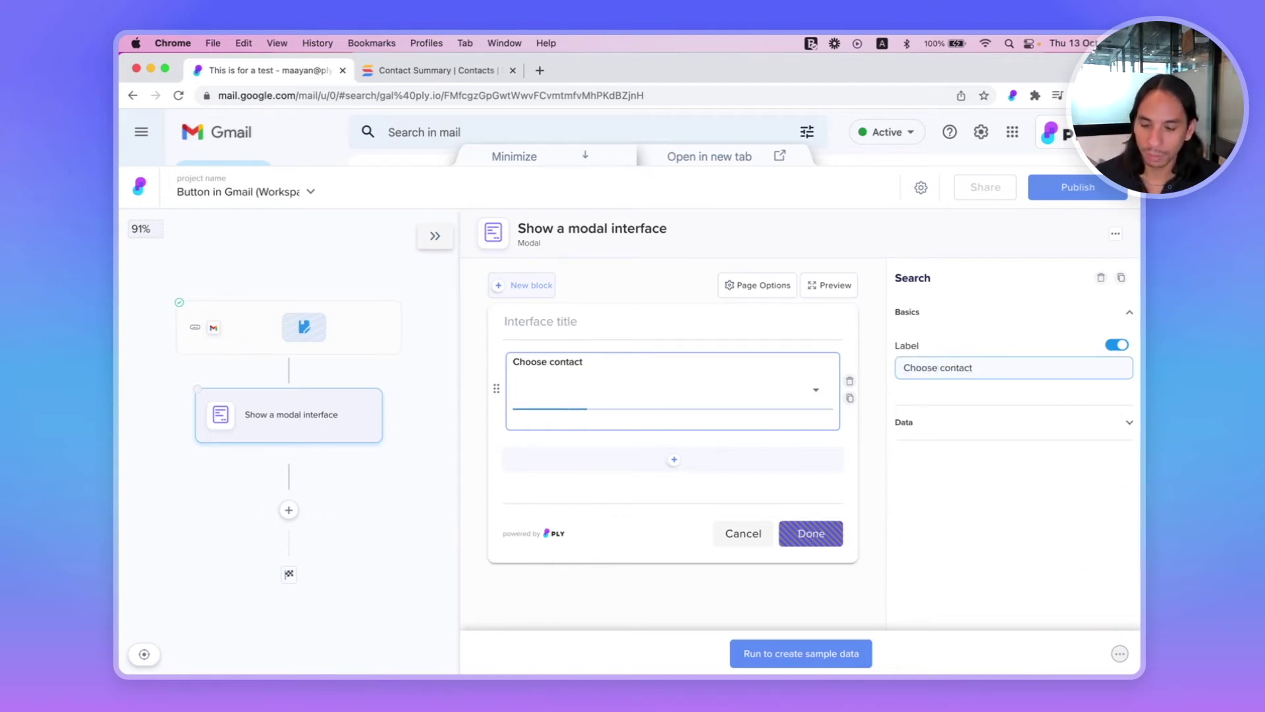
pyautogui.click(723, 329)
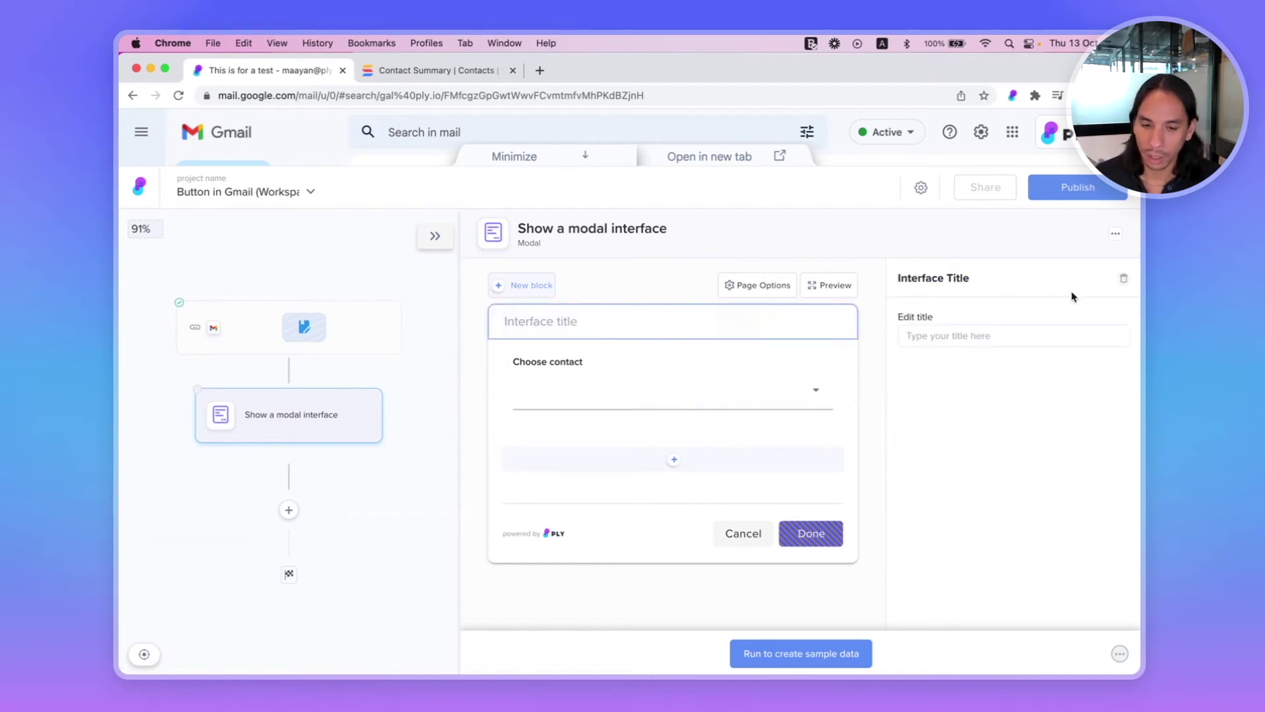
pyautogui.click(1123, 278)
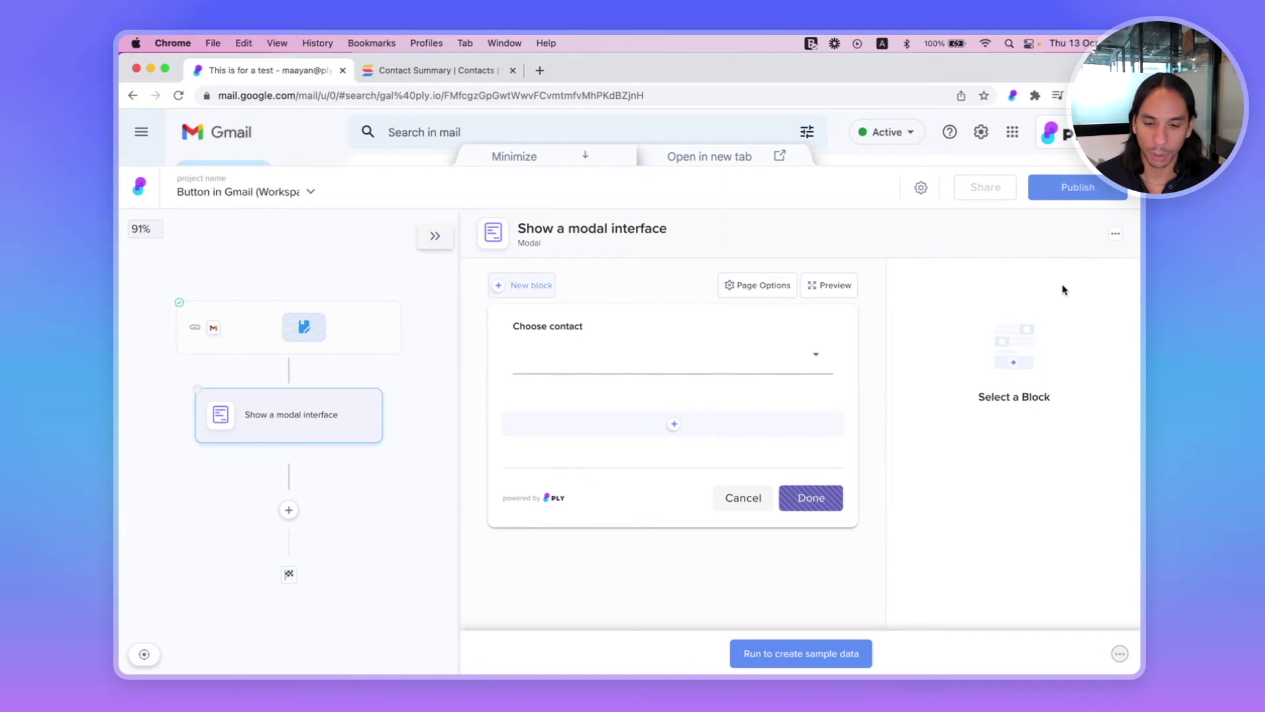
# Change the modal's submit button text from 'Done' to 'Add comment'.
pyautogui.click(817, 501)
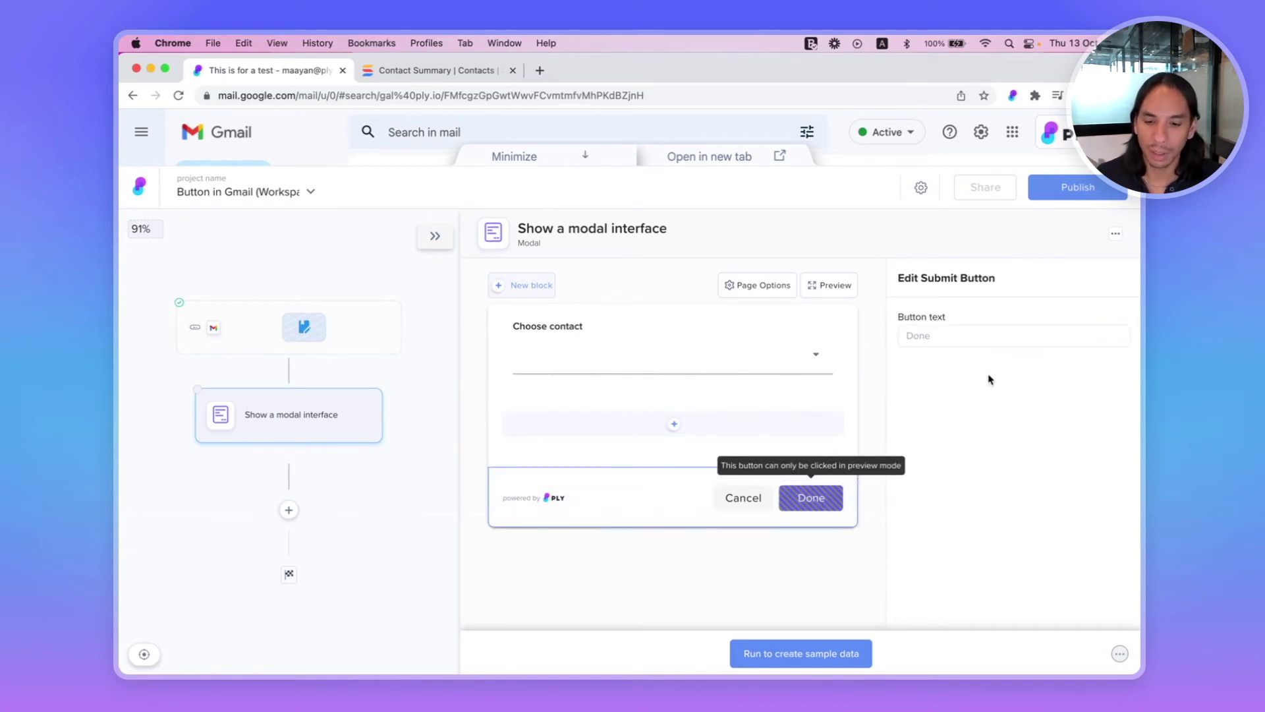
pyautogui.click(981, 339)
pyautogui.write('Add comment')
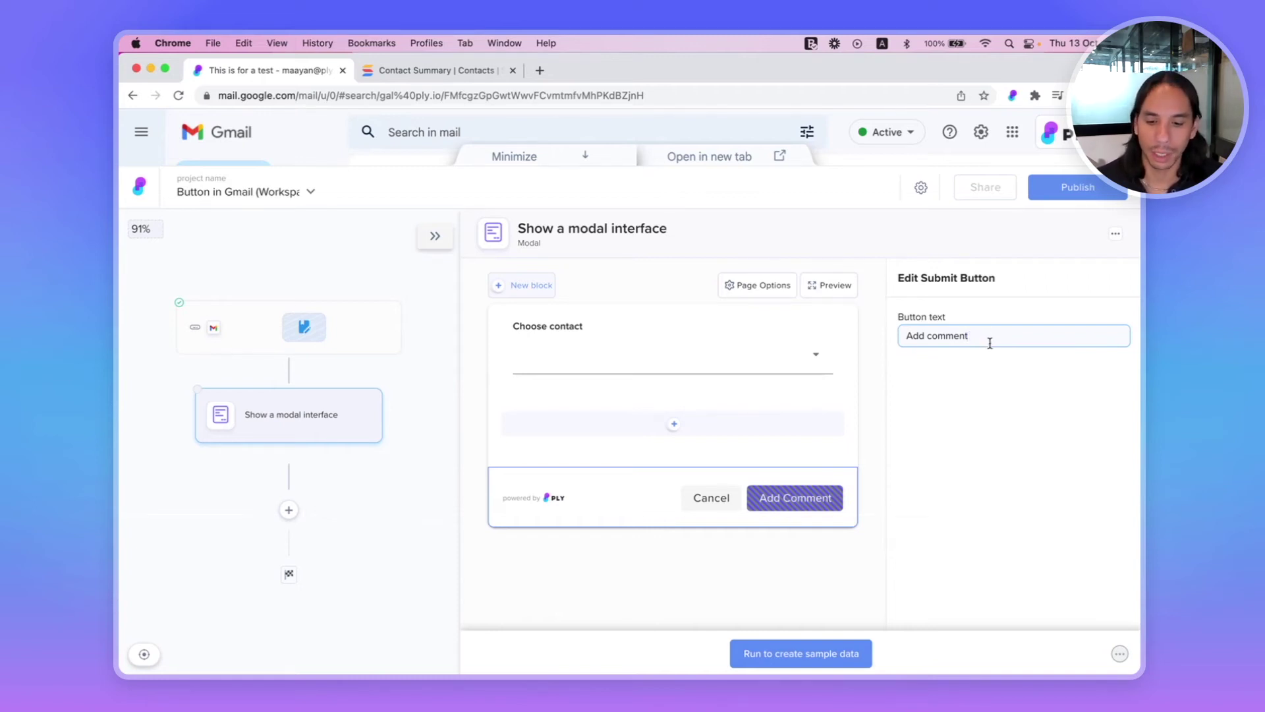
# Run the modal test, choose a contact and submit, then check the returned contact record ID.
pyautogui.click(816, 664)
pyautogui.click(761, 335)
pyautogui.write('gal')
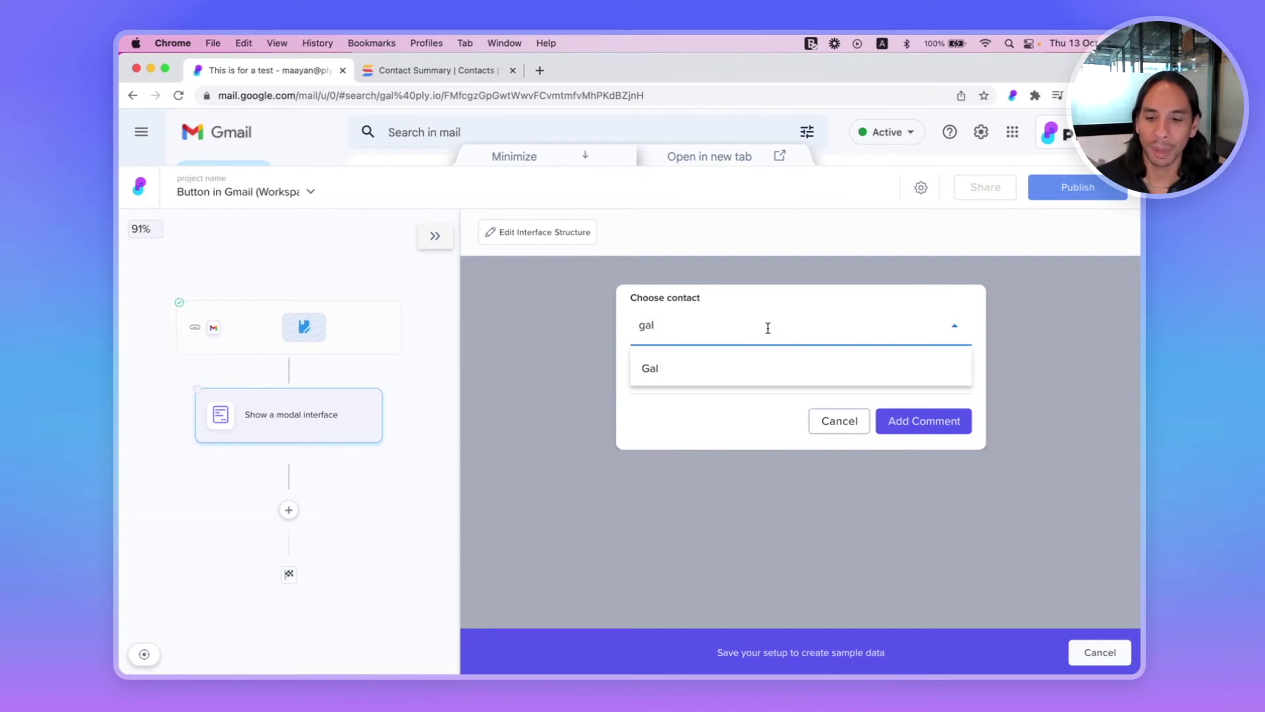
pyautogui.click(712, 369)
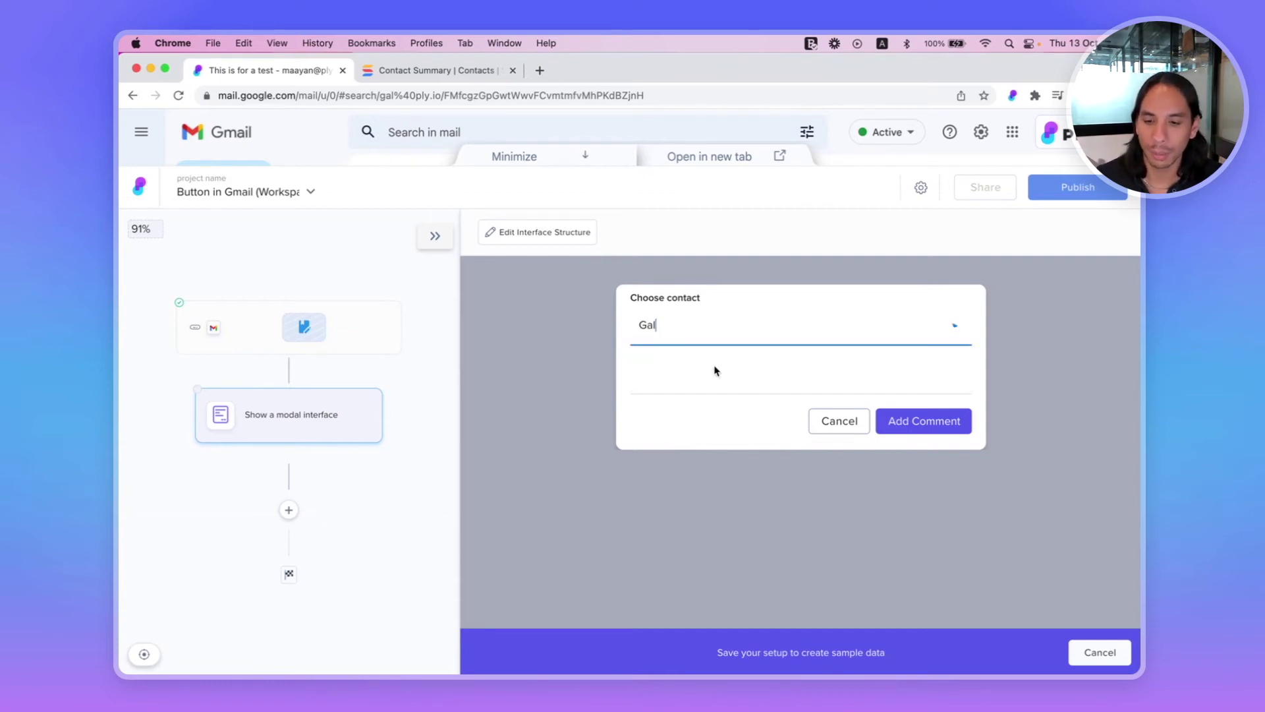
pyautogui.click(907, 431)
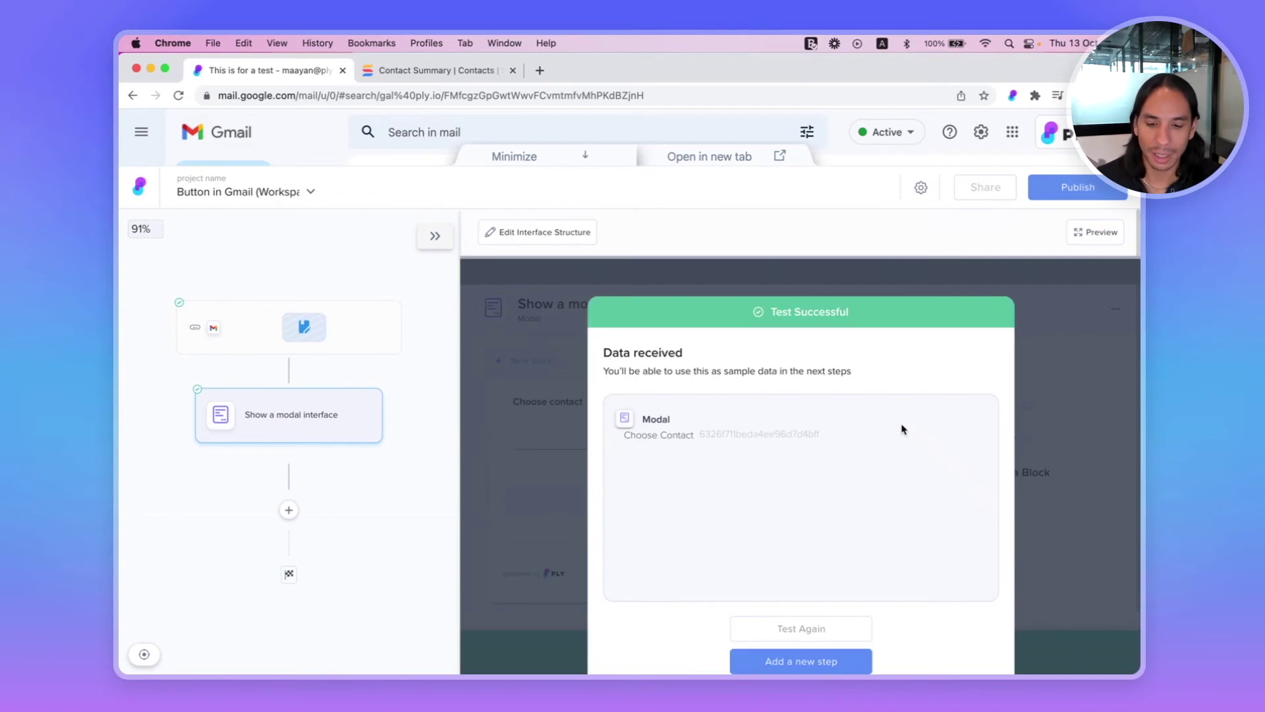
pyautogui.tripleClick(875, 435)
pyautogui.click(875, 436)
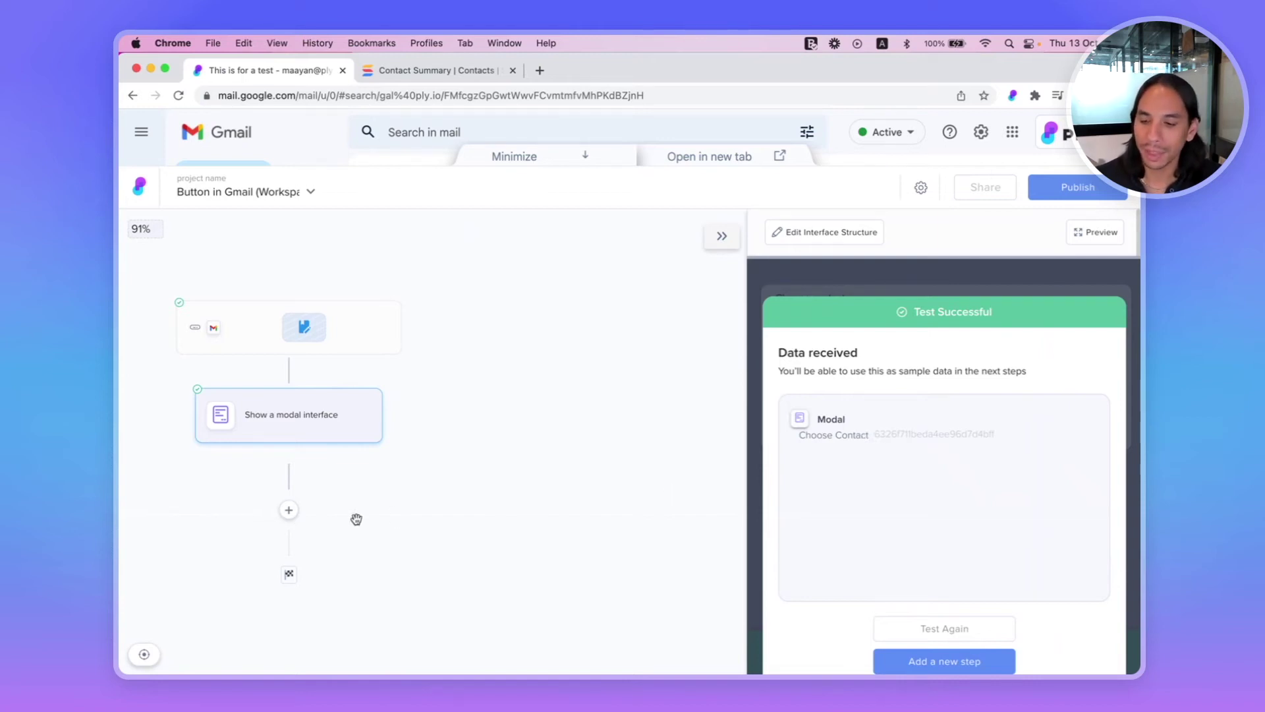
# Insert a new SmartSuite step below the modal from the full integrations list.
pyautogui.tripleClick(947, 436)
pyautogui.click(947, 435)
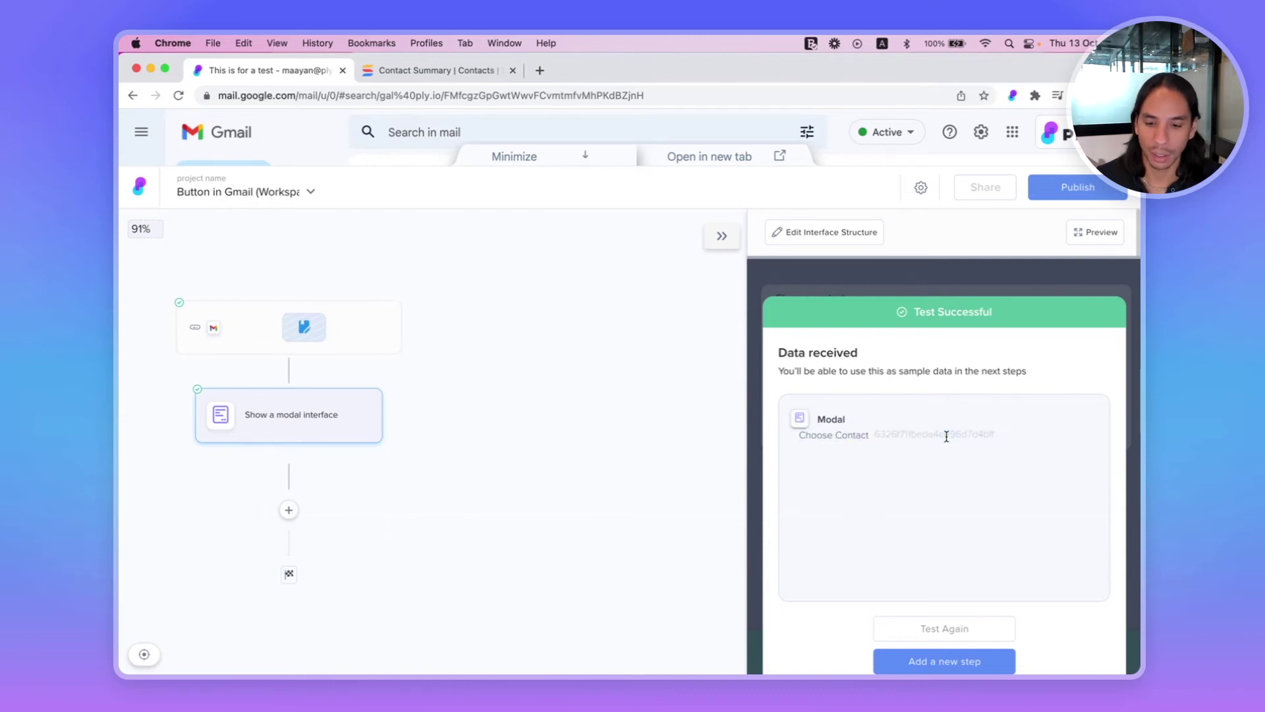
pyautogui.click(289, 512)
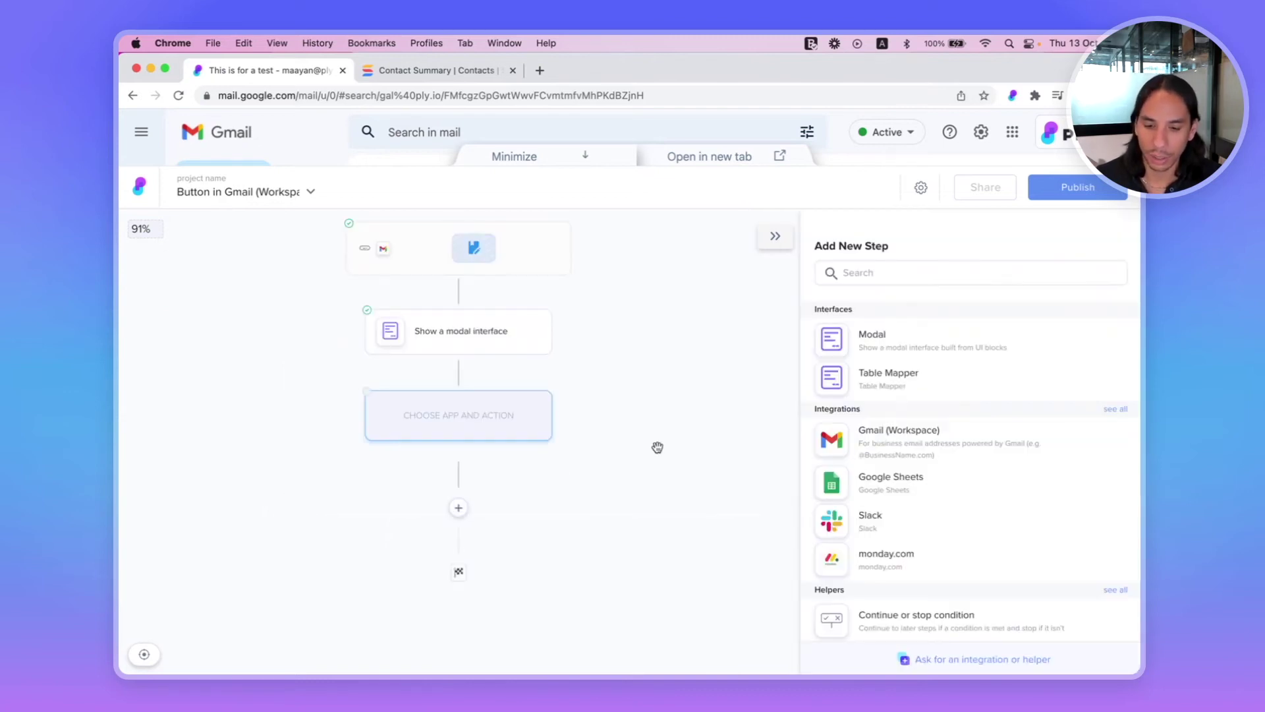
pyautogui.click(1107, 410)
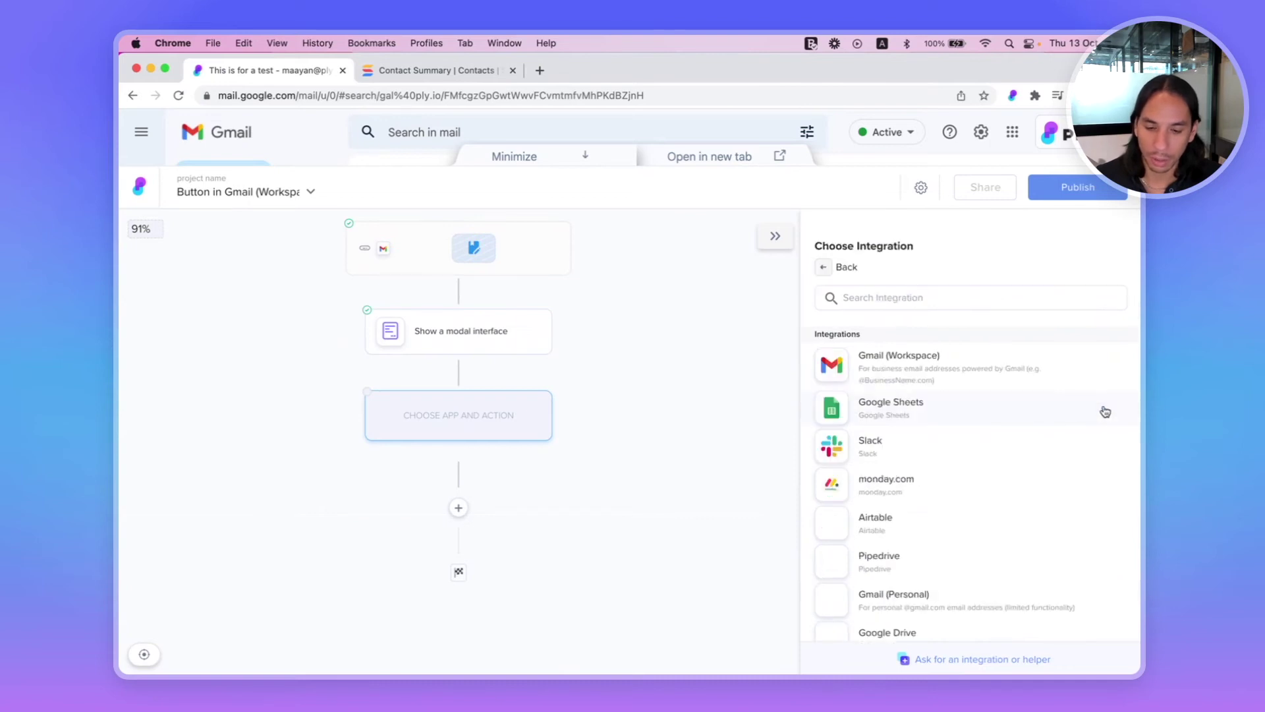
pyautogui.scroll(-15, 960, 398)
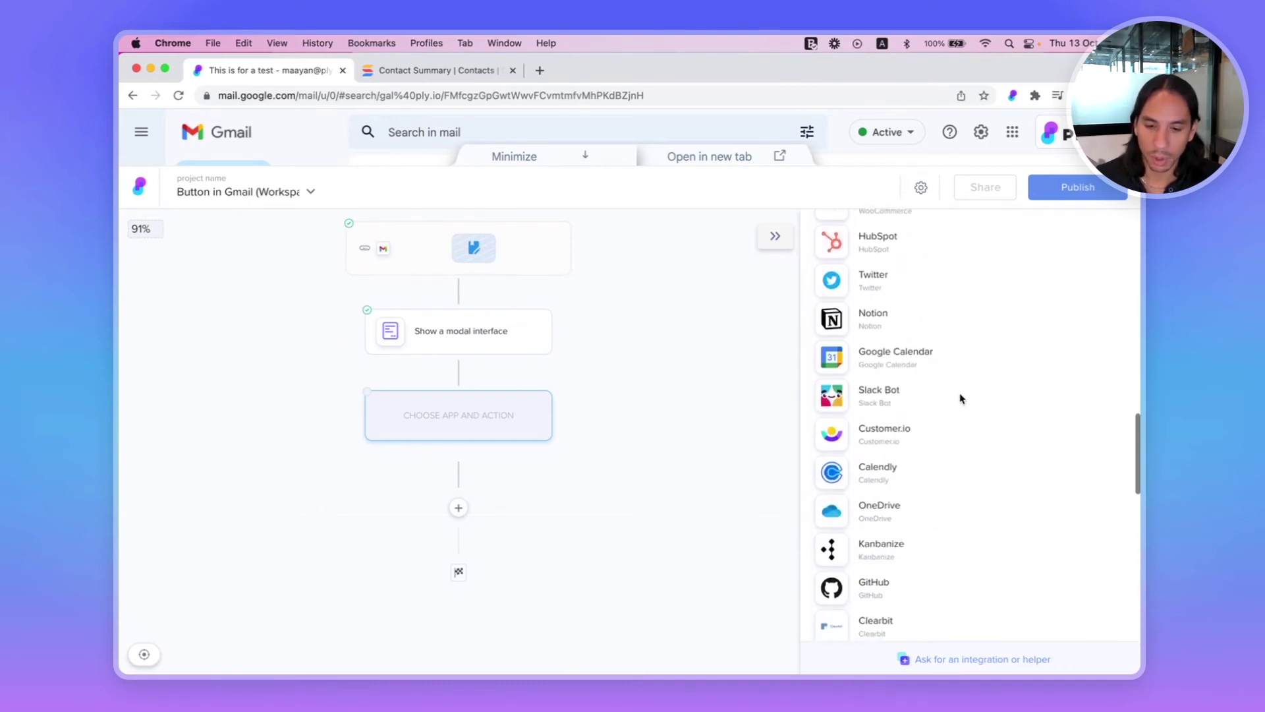
pyautogui.scroll(-15, 960, 398)
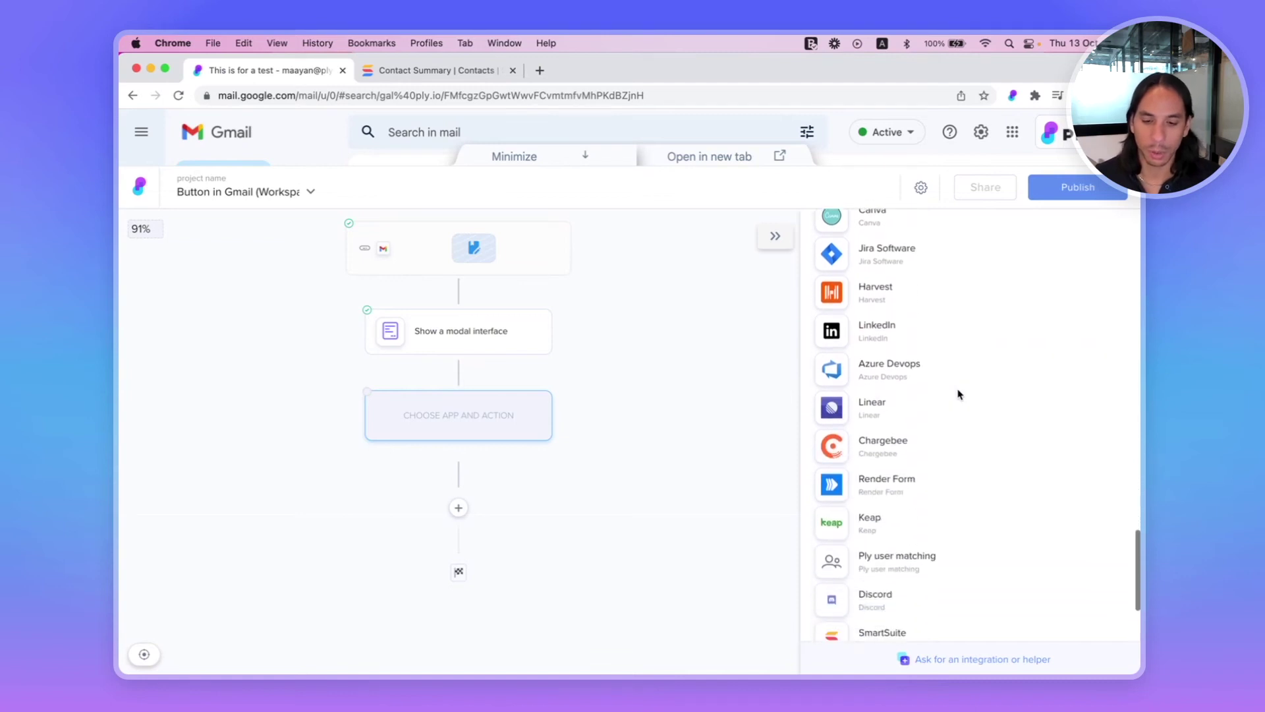
pyautogui.scroll(-3, 958, 396)
pyautogui.click(916, 514)
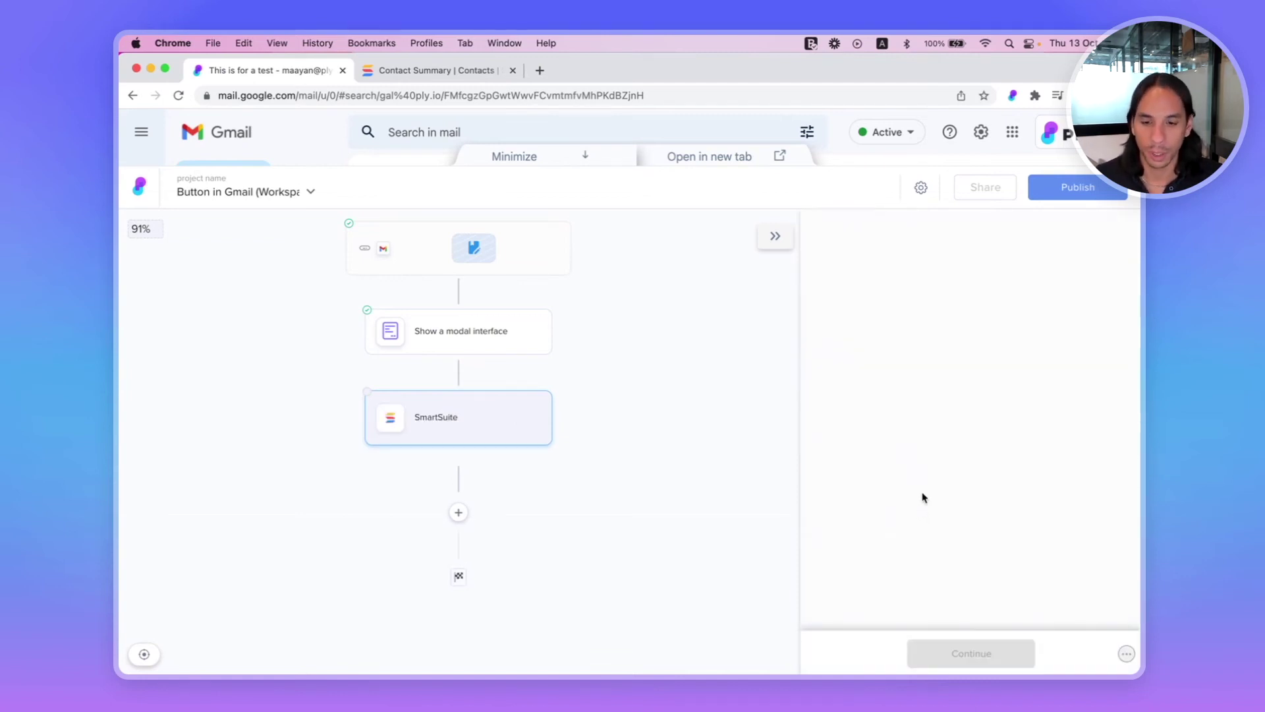
# Choose the Add a comment action and connect it to the SmartSuite account.
pyautogui.scroll(-3, 933, 425)
pyautogui.click(880, 520)
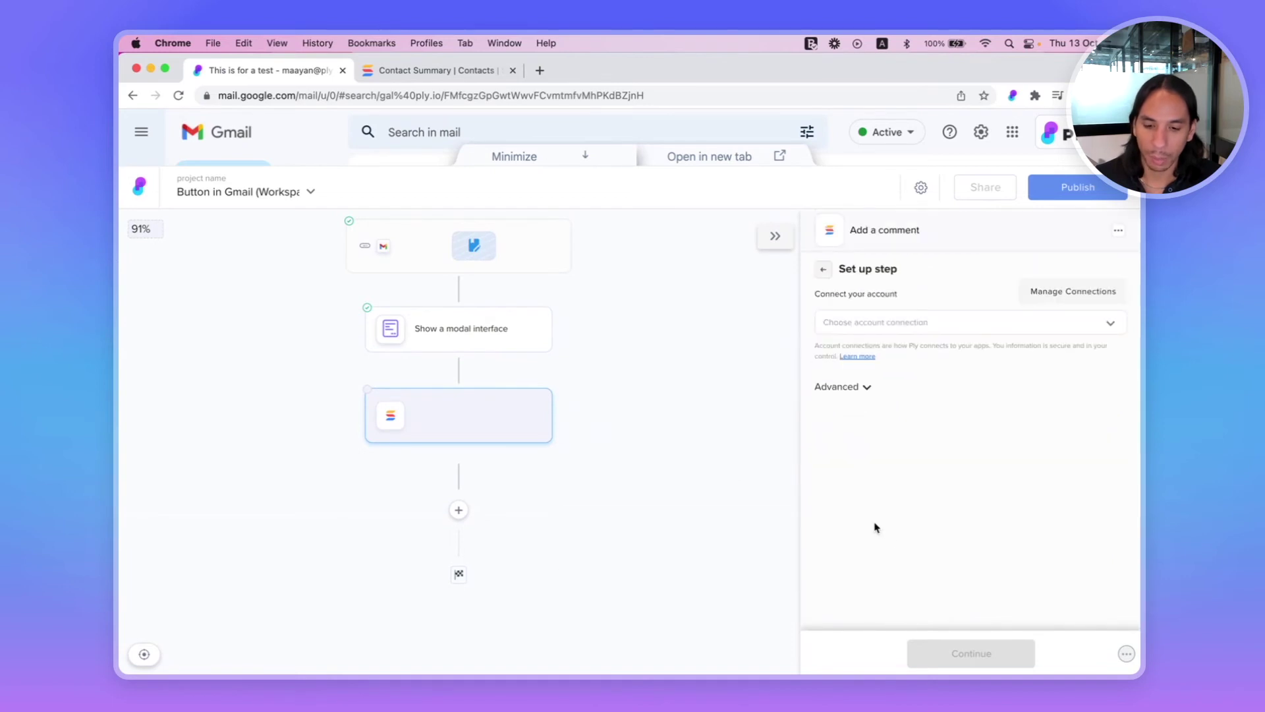
pyautogui.click(899, 323)
pyautogui.click(884, 364)
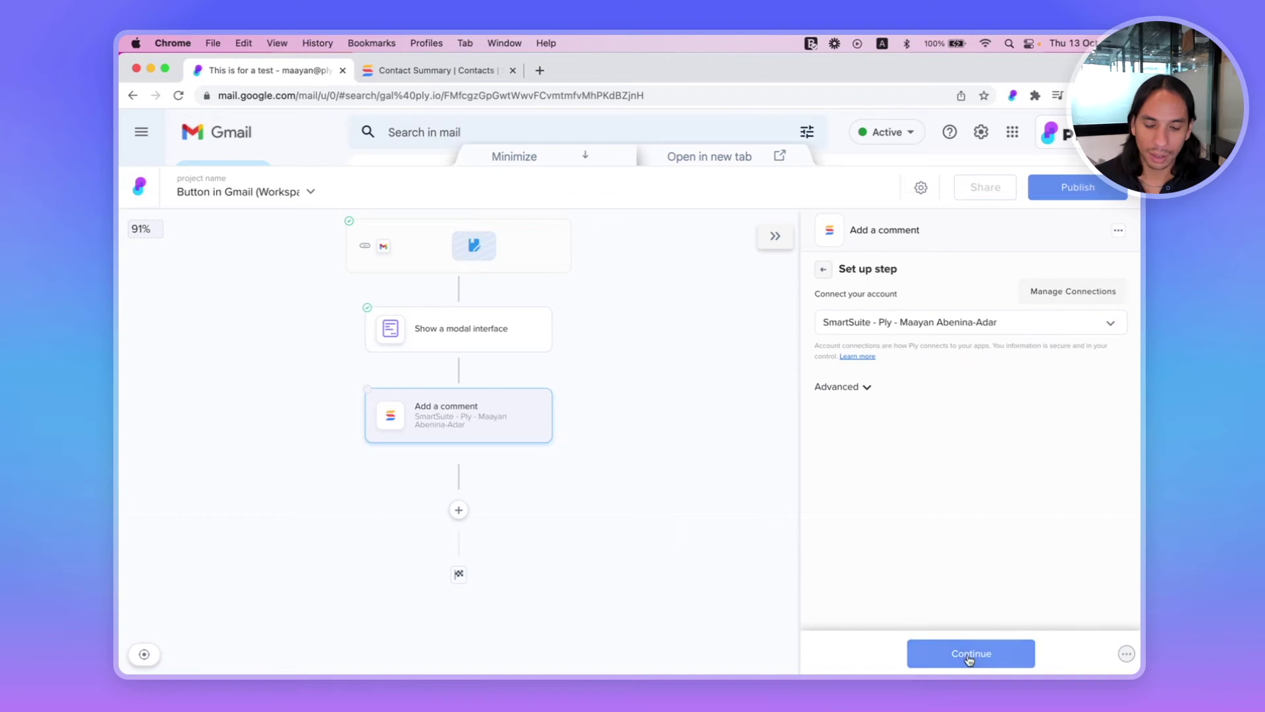
pyautogui.click(970, 652)
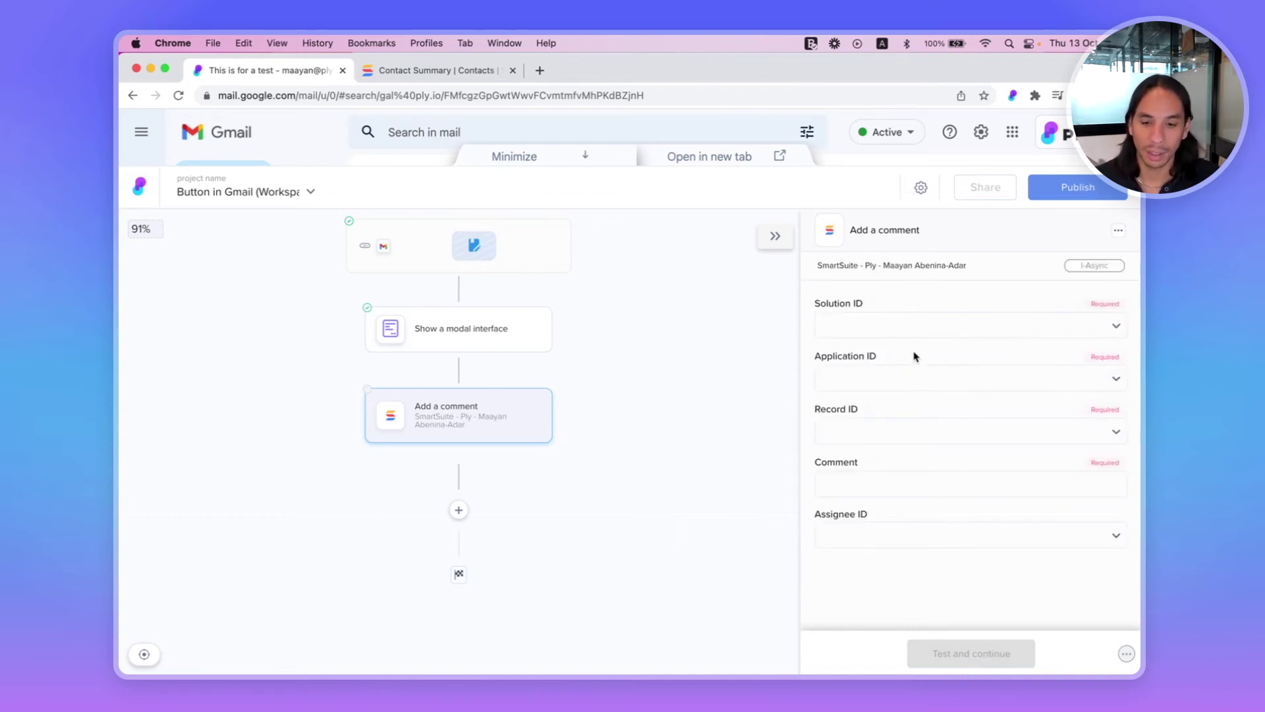
# Pick Sales CRM Template as the Solution ID and Contacts as the Application ID.
pyautogui.click(893, 327)
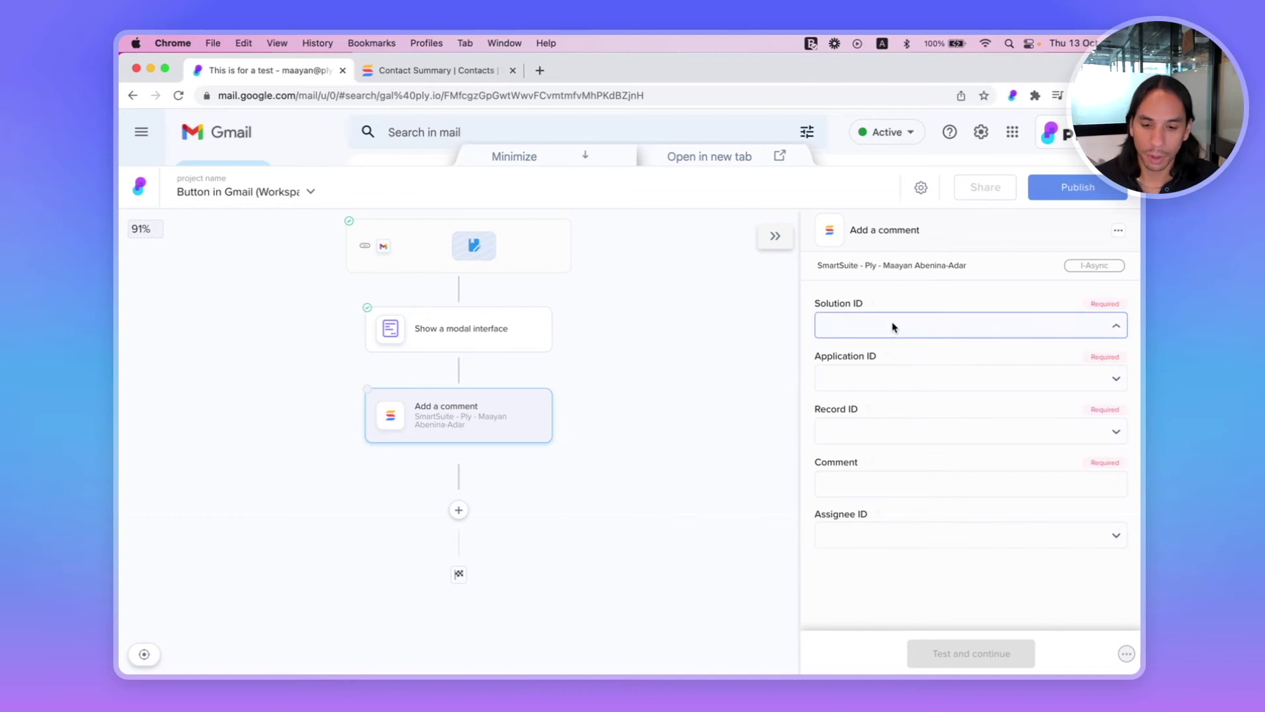
pyautogui.write('crm')
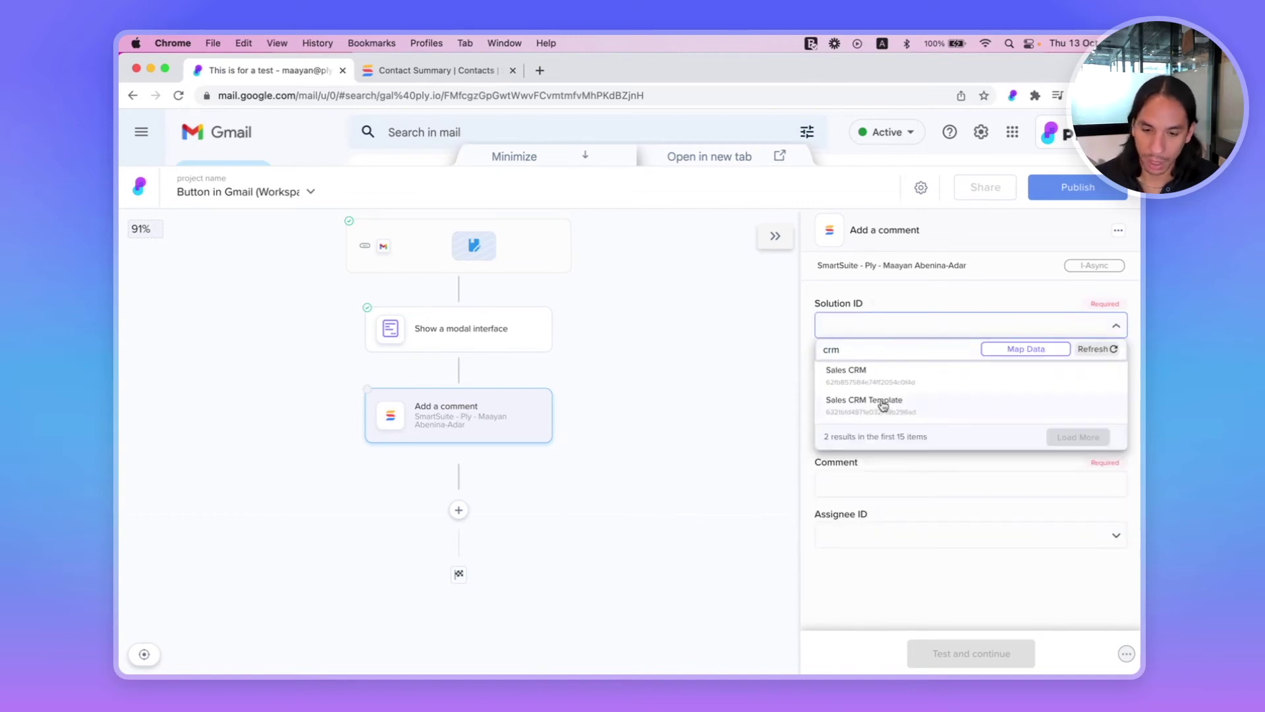
pyautogui.click(882, 404)
pyautogui.click(867, 381)
pyautogui.click(848, 483)
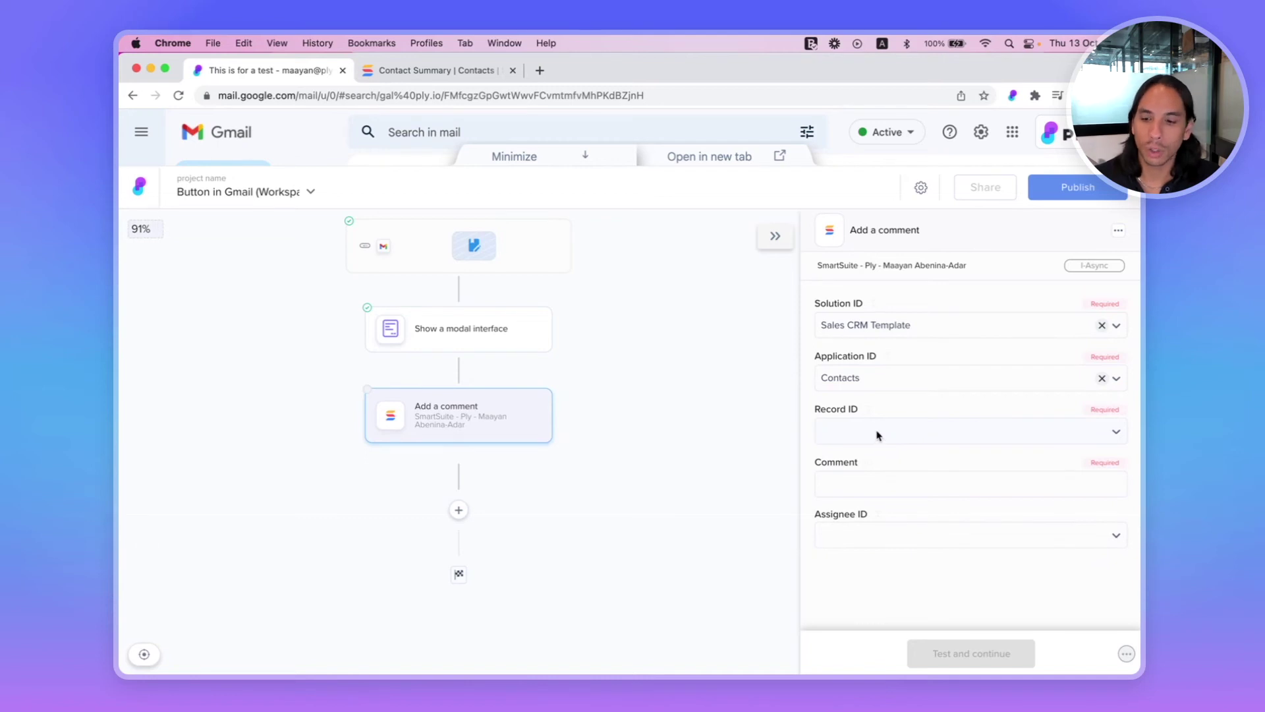
pyautogui.moveTo(500, 334)
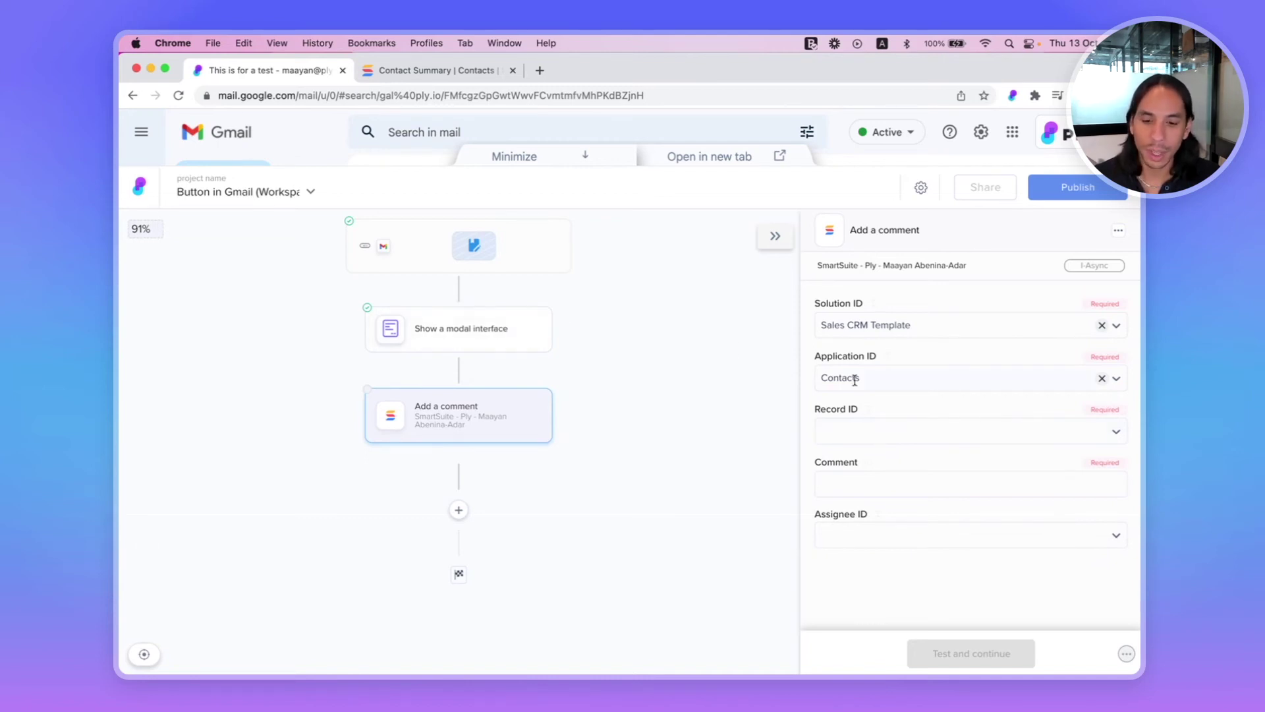
# Map the Record ID to the 'Choose contact' output of step 3, Show a modal interface.
pyautogui.click(855, 429)
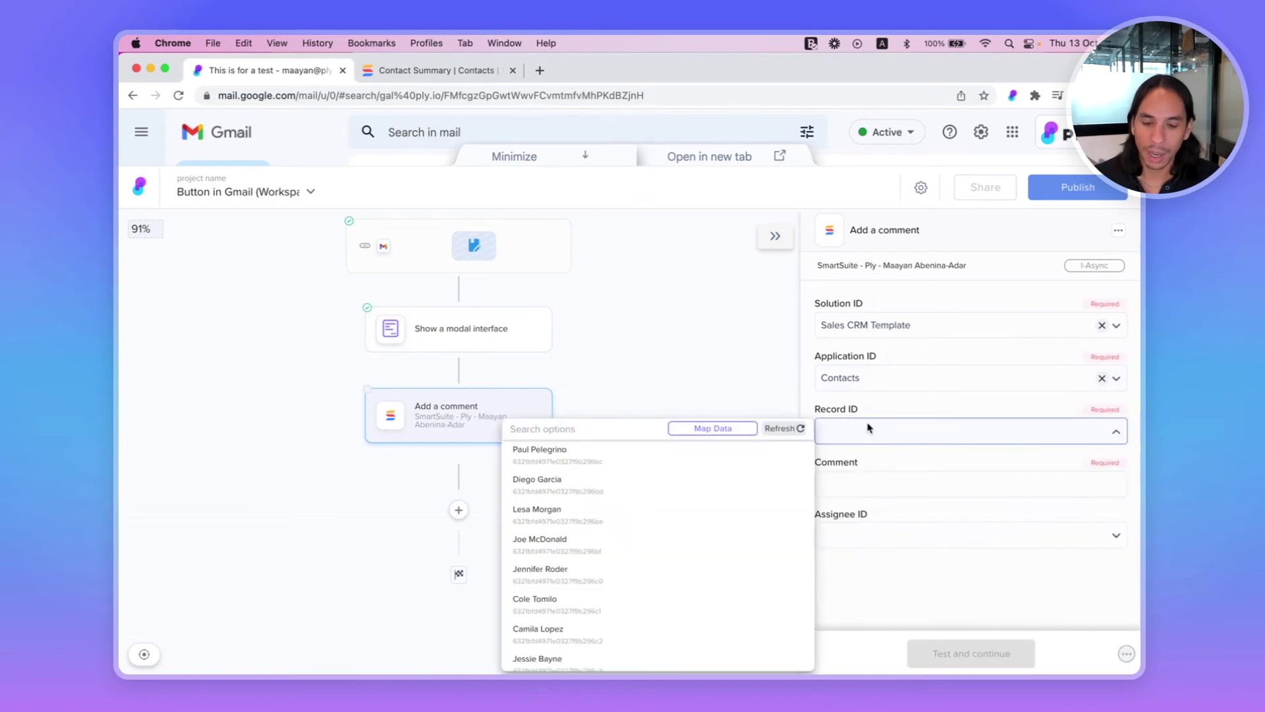
pyautogui.click(713, 428)
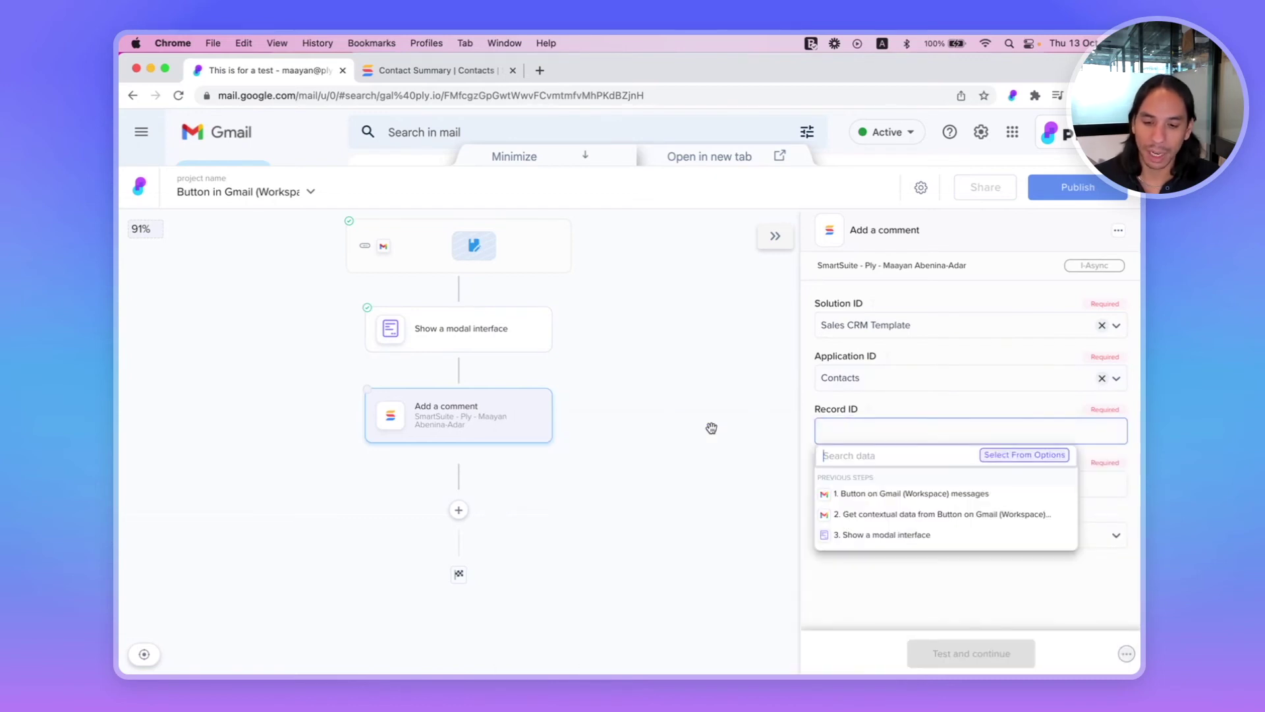
pyautogui.click(867, 536)
pyautogui.moveTo(899, 506)
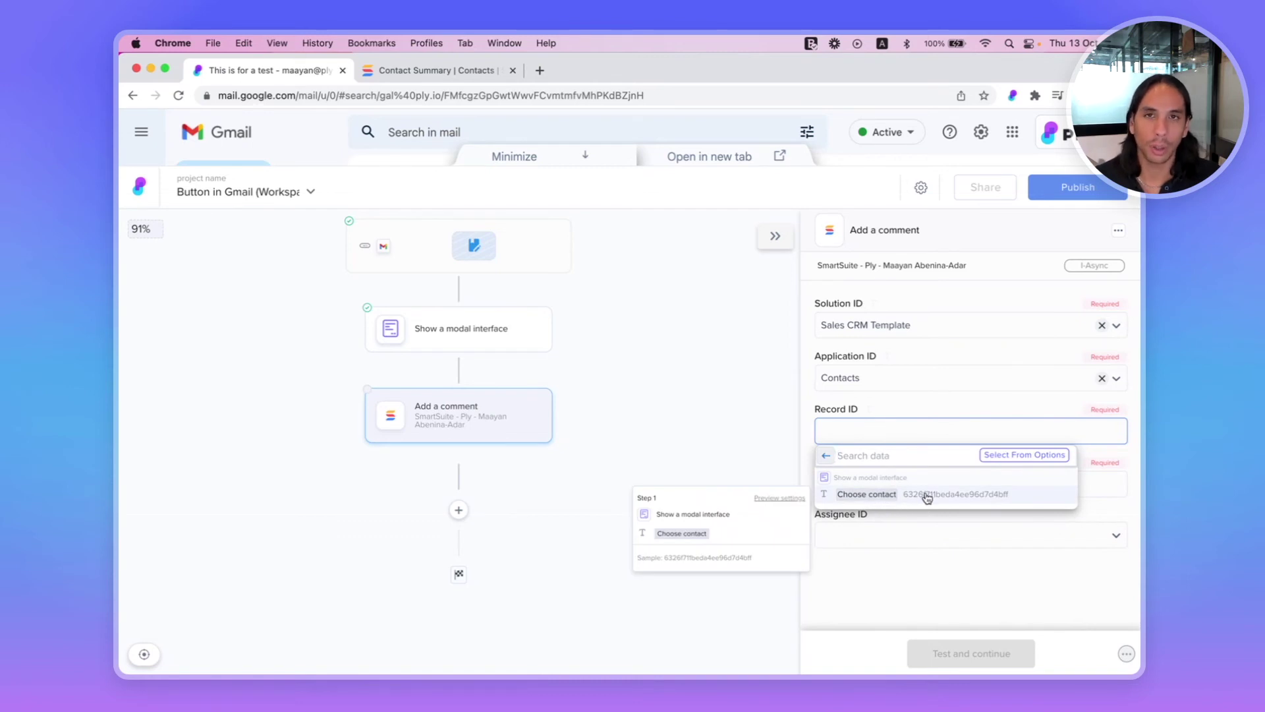
pyautogui.click(927, 495)
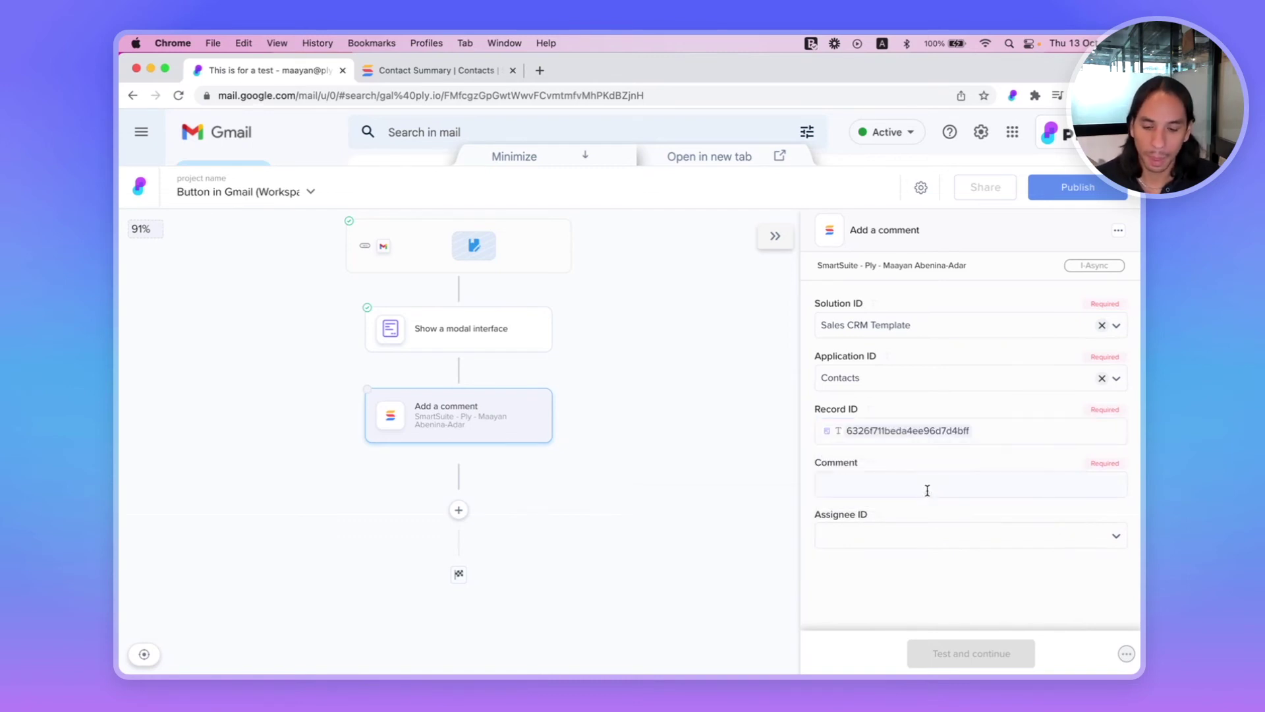
# Write 'From:' in the Comment followed by Gmail's Payload › Headers › From › Address.
pyautogui.click(930, 485)
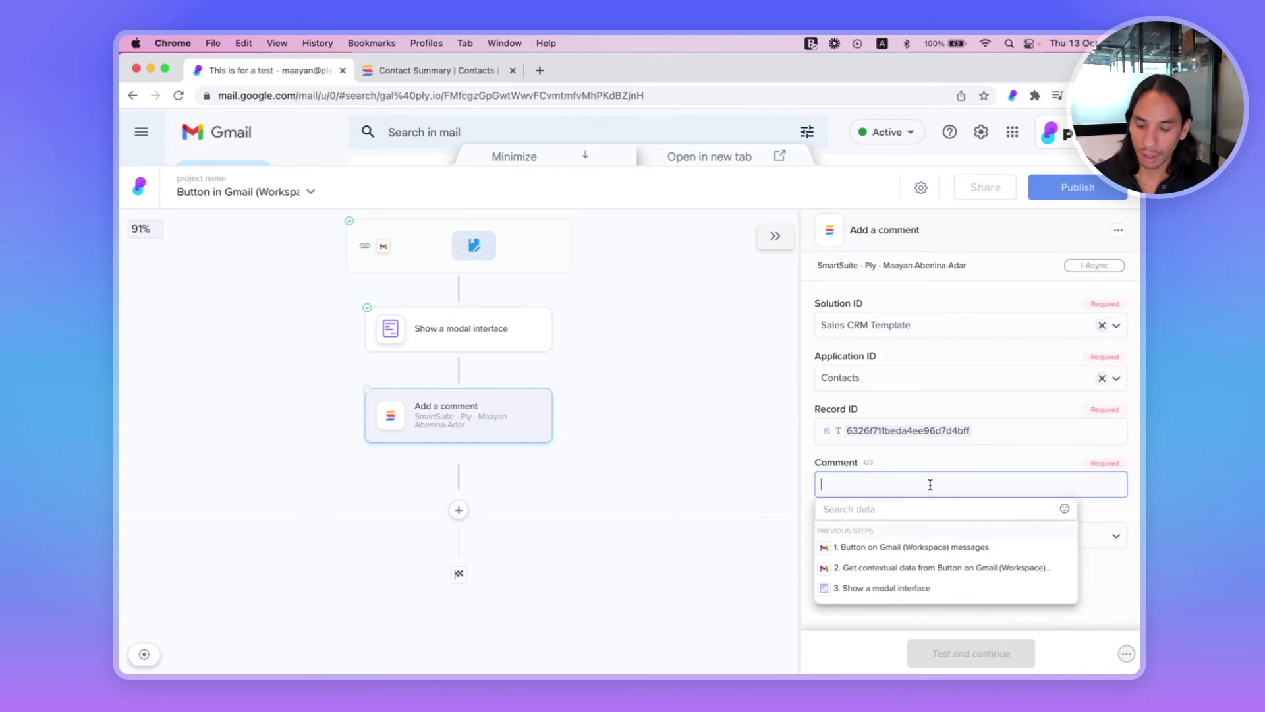
pyautogui.write('From:')
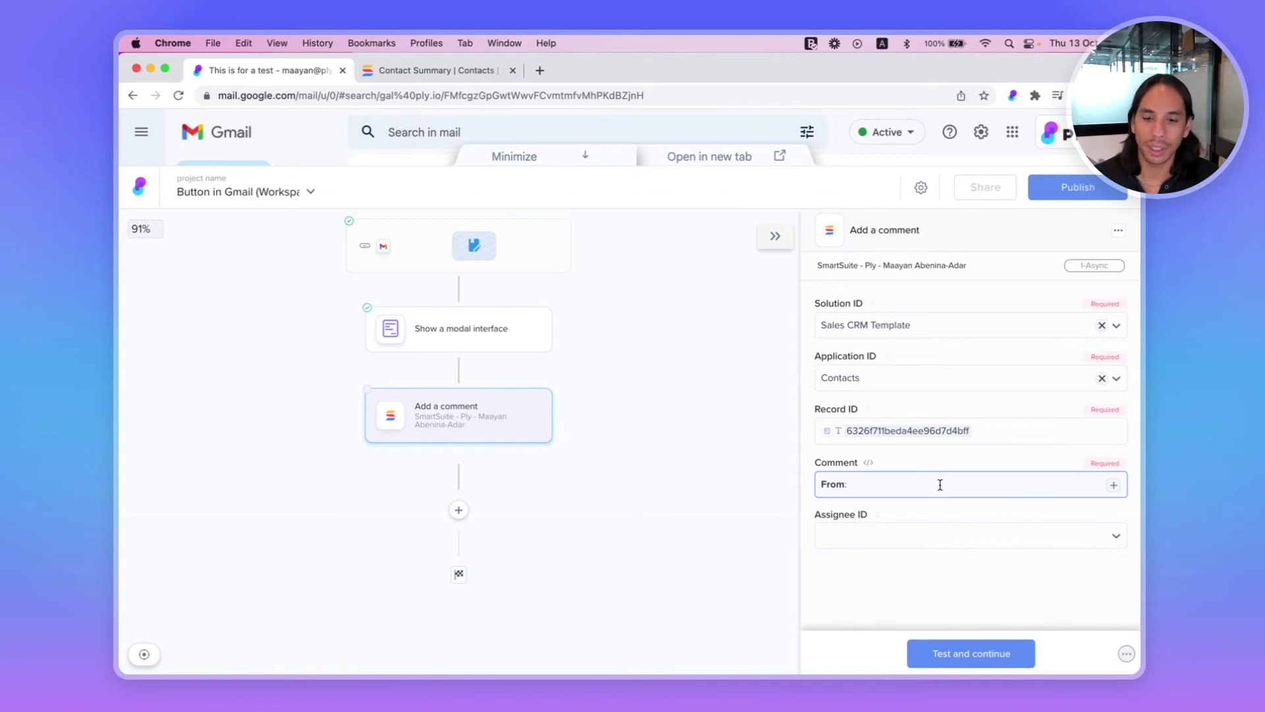
pyautogui.click(1114, 485)
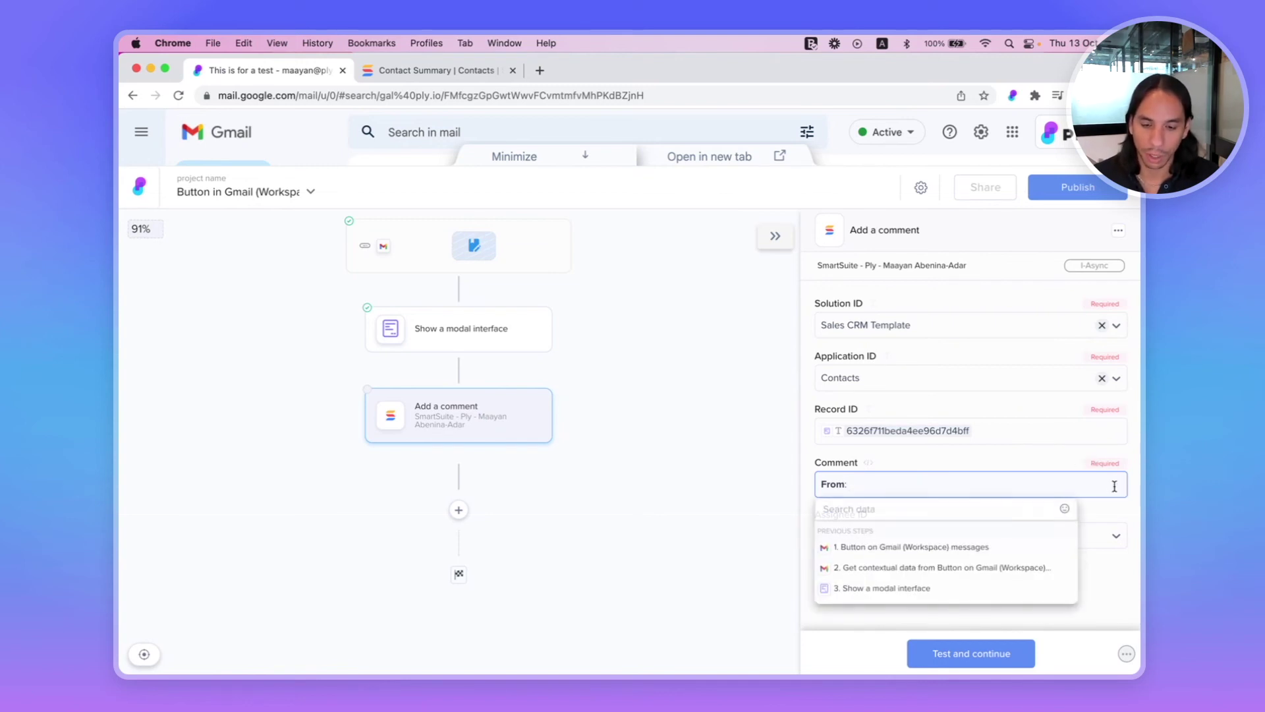
pyautogui.click(930, 568)
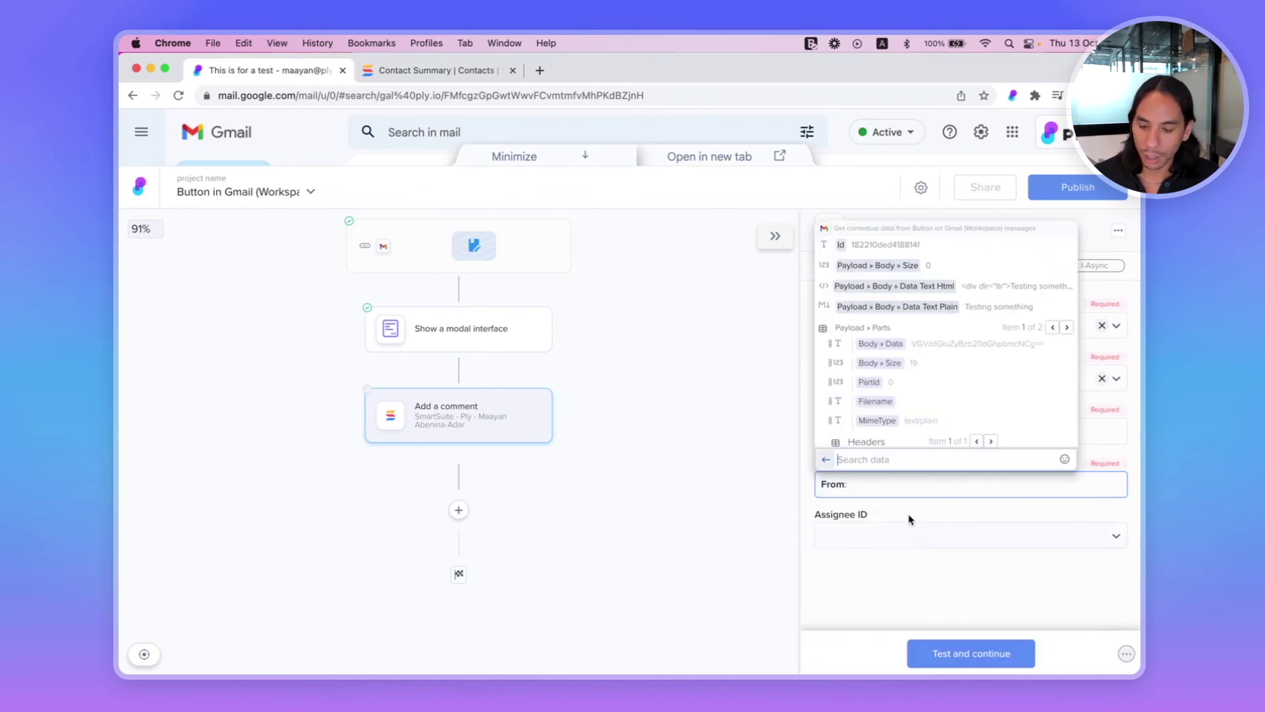
pyautogui.write('from')
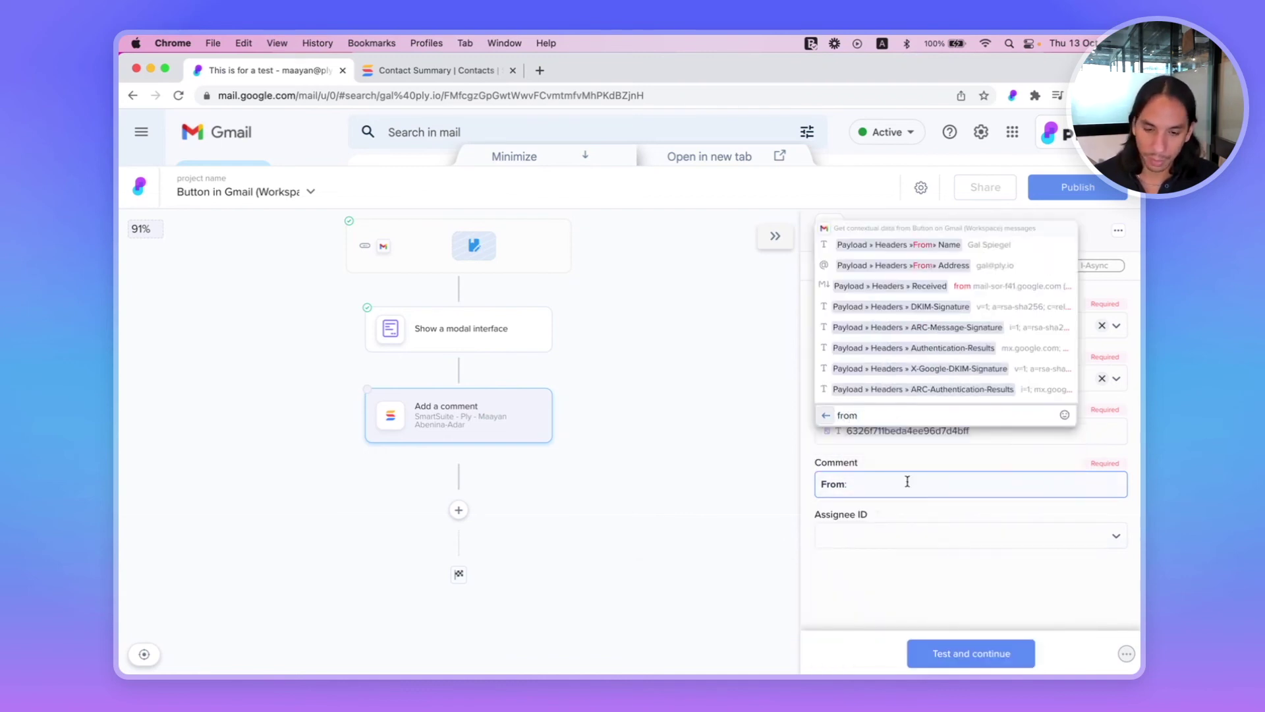
pyautogui.moveTo(920, 272)
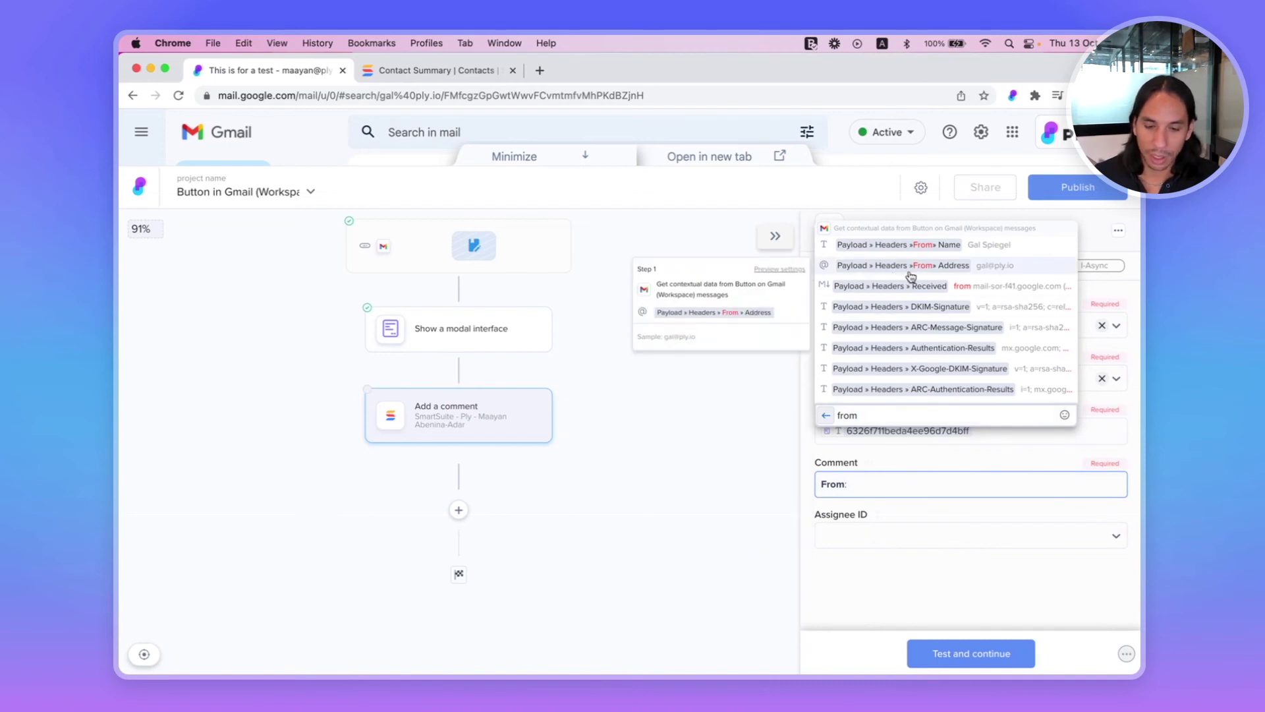
pyautogui.click(986, 274)
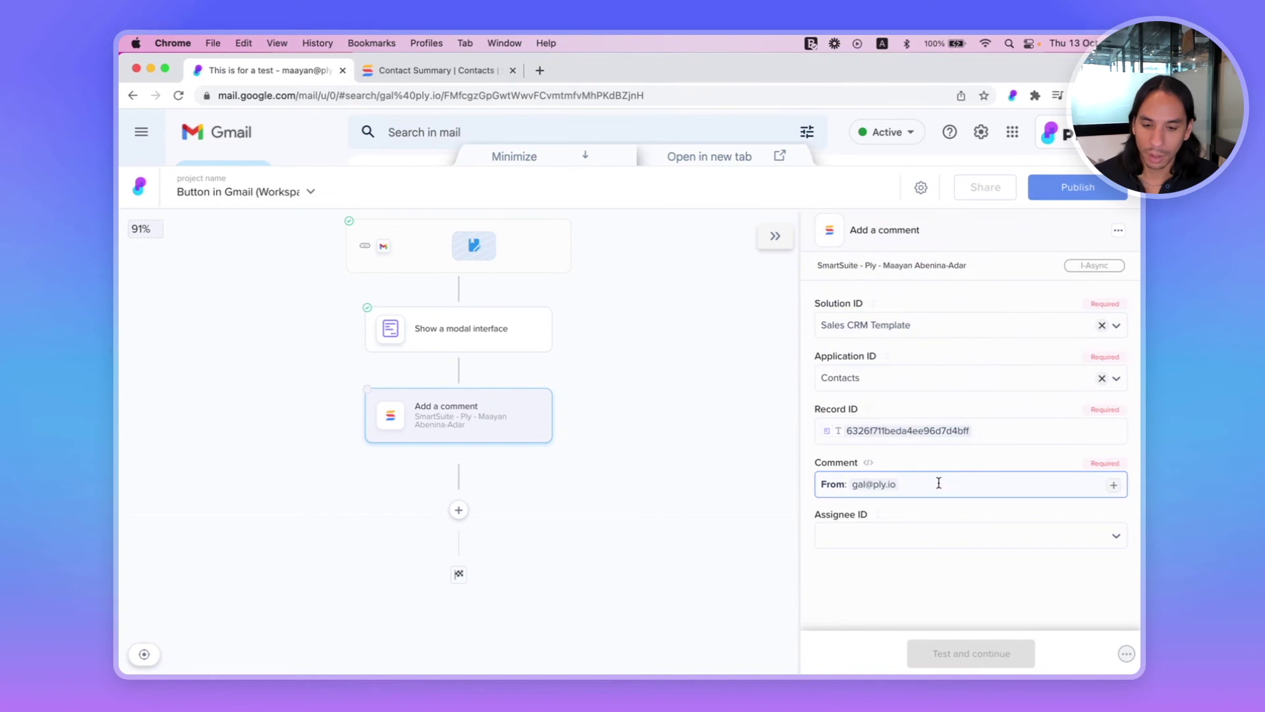
pyautogui.press('Return')
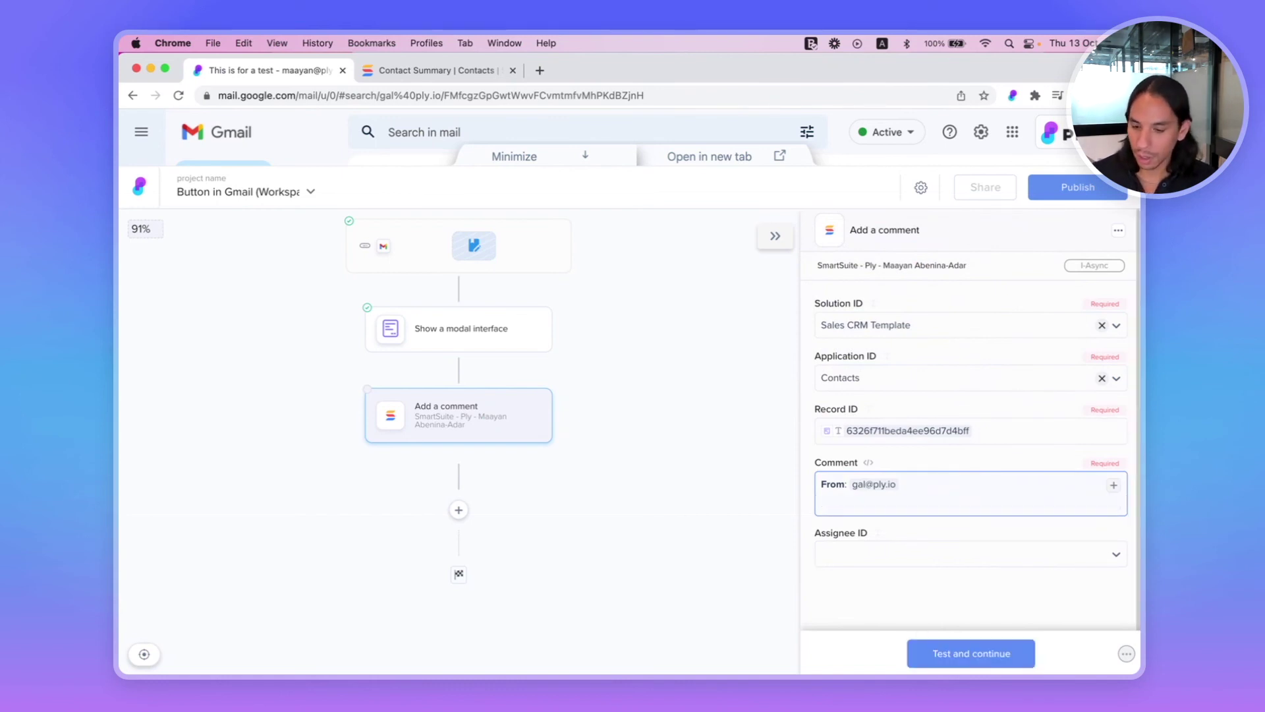
# Add 'Subject:' mapped to the email's Subject field, then the 'Body:' label.
pyautogui.write('Subject: ')
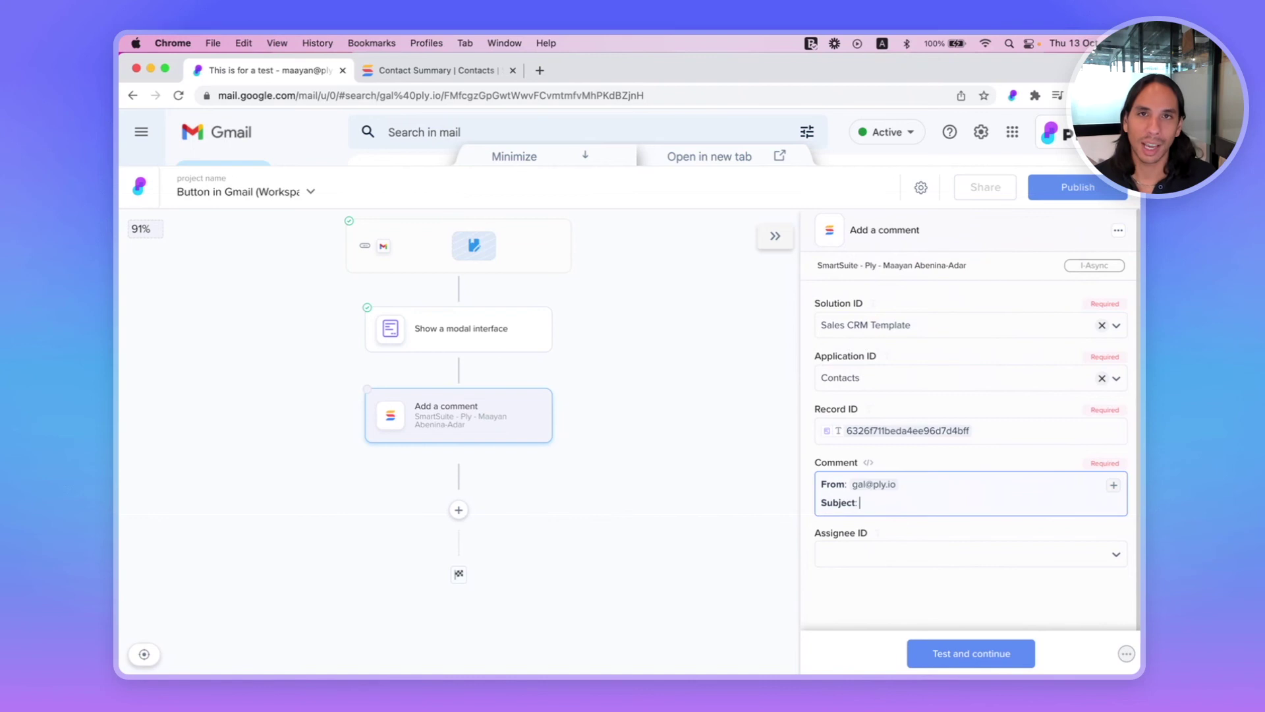
pyautogui.write('/')
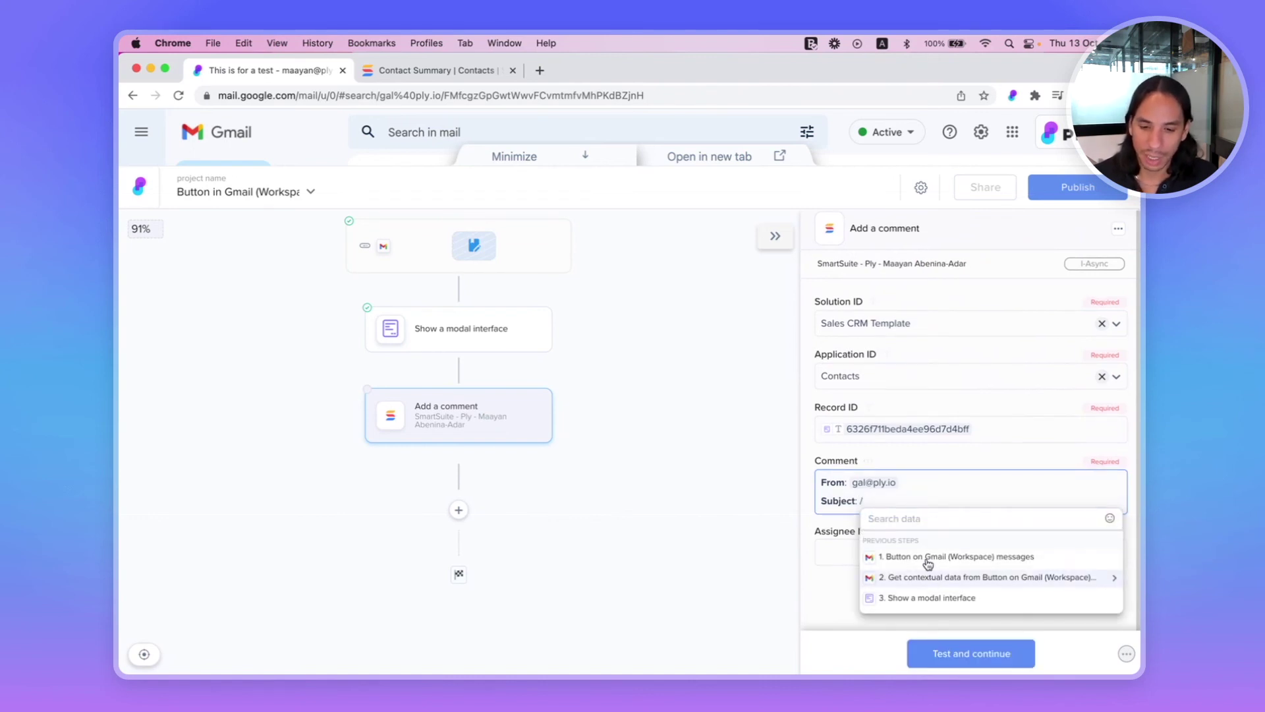
pyautogui.click(935, 577)
pyautogui.write('subj')
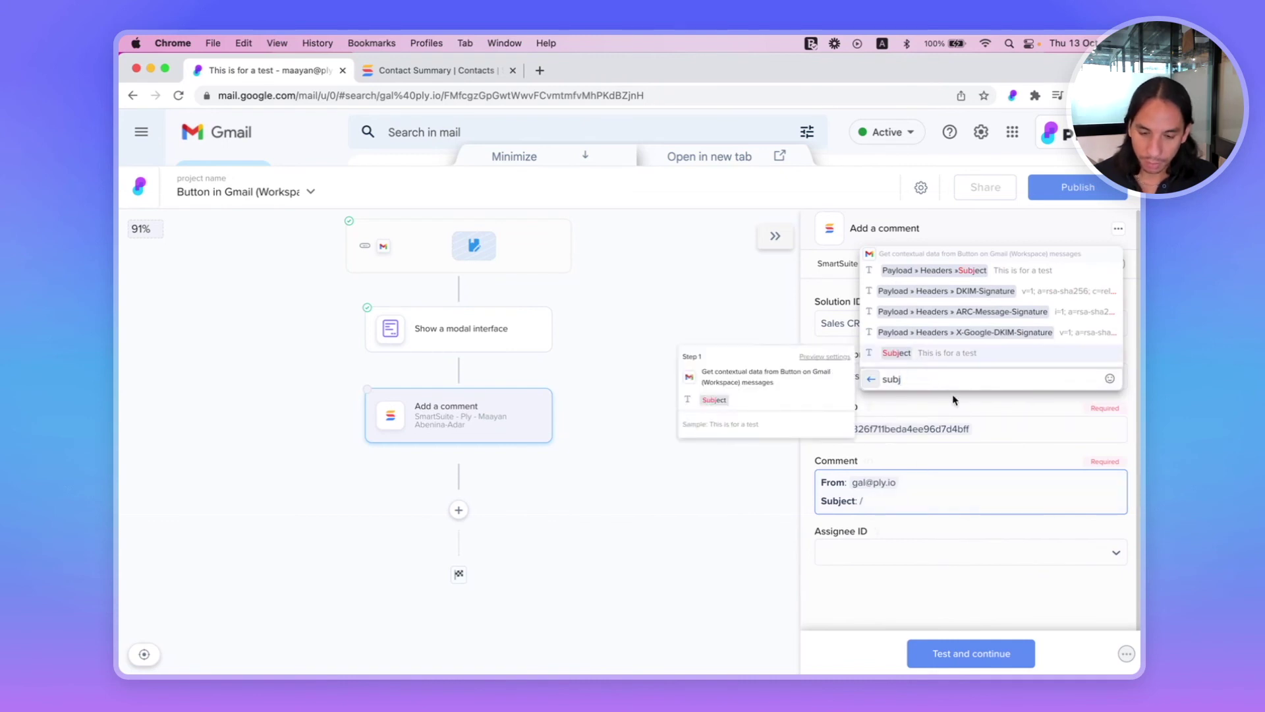
pyautogui.press('Return')
pyautogui.press('Return')
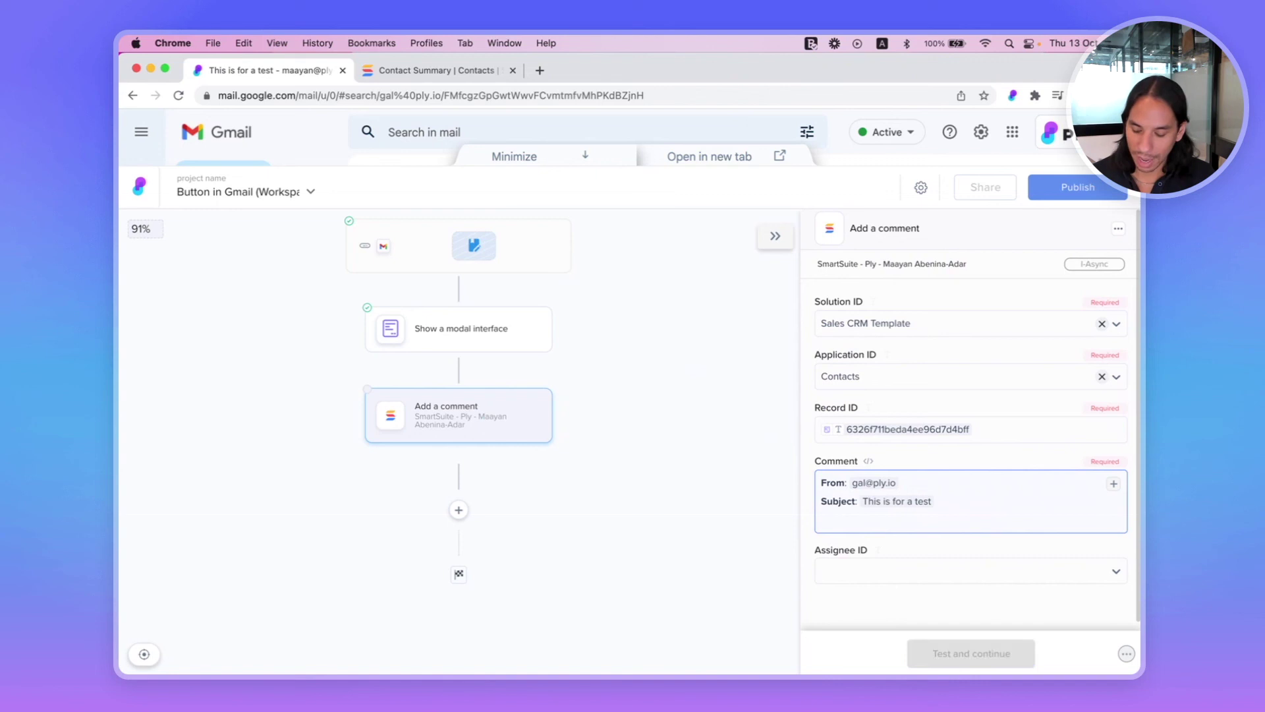
pyautogui.write('Body:/')
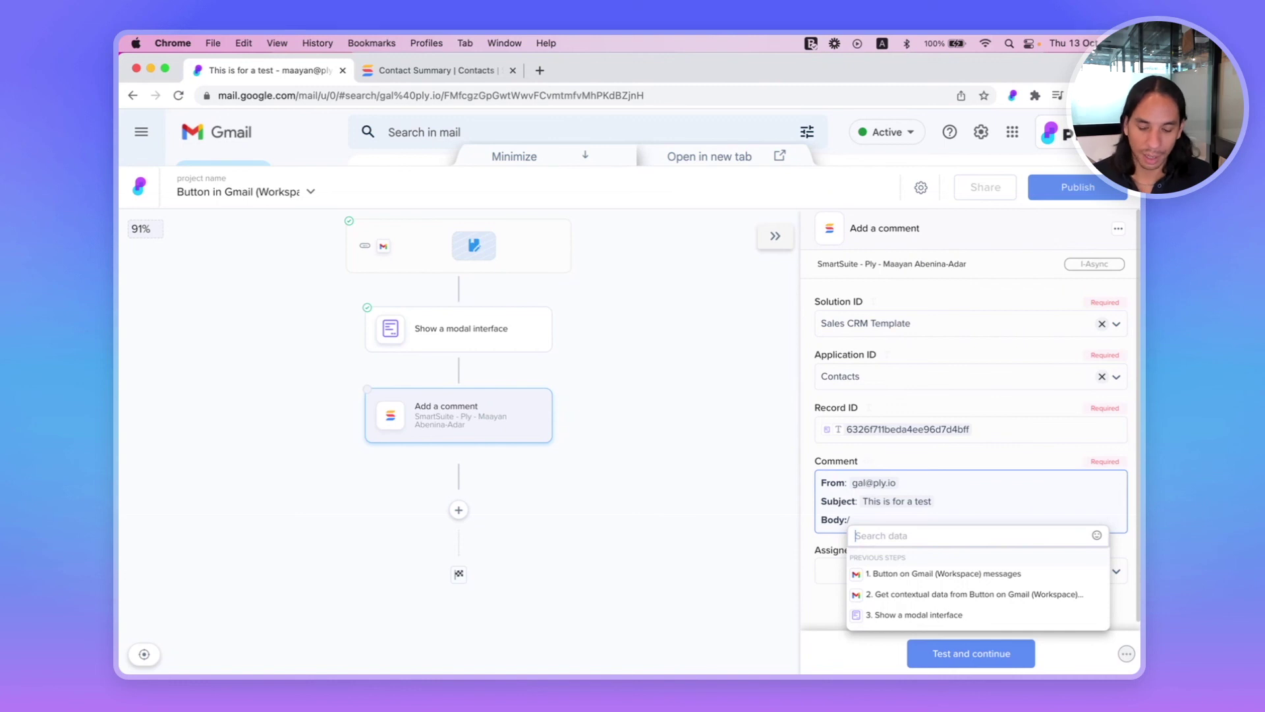
# Map 'Body:' to the email's LastReply field and add an empty line above From.
pyautogui.press('Down')
pyautogui.press('Down')
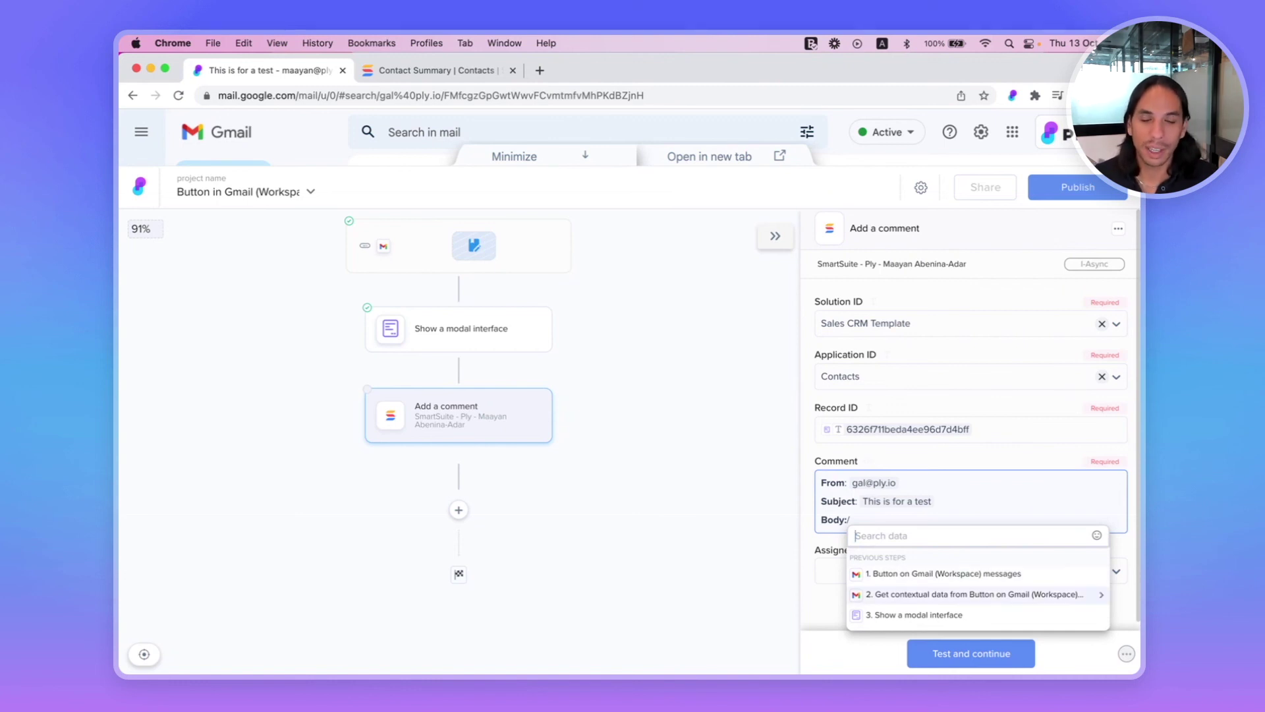
pyautogui.press('Right')
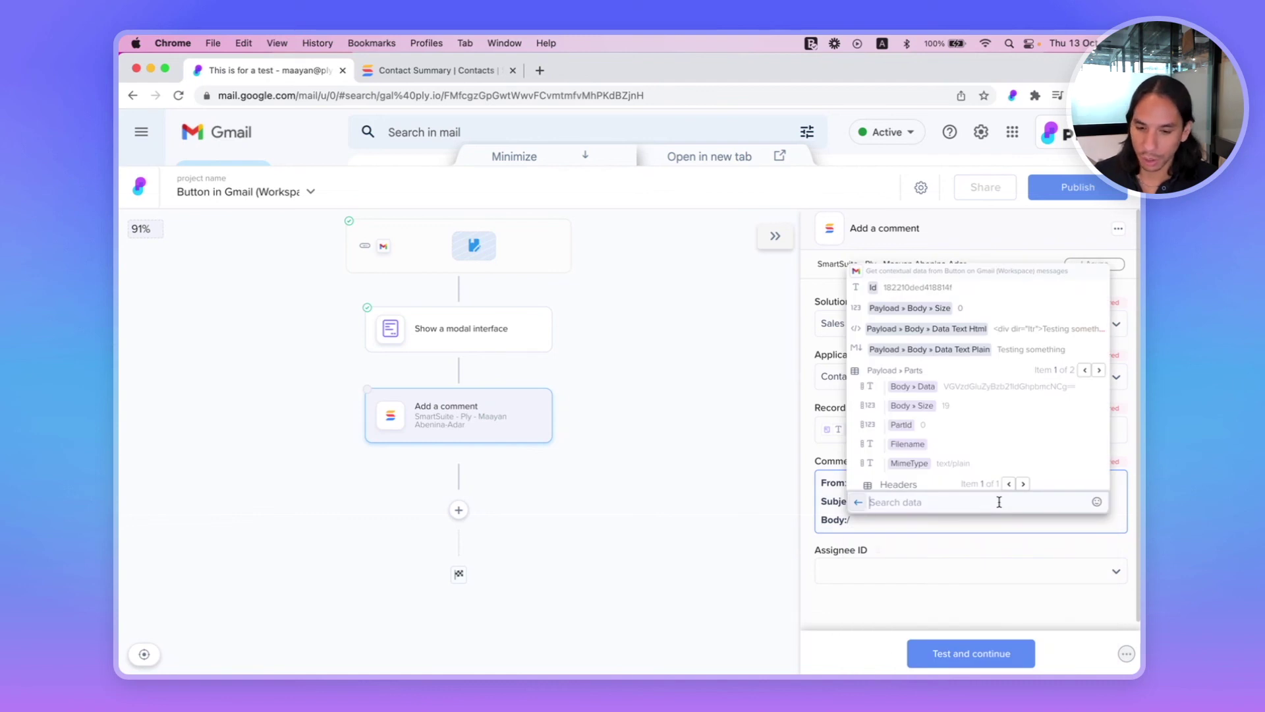
pyautogui.write('last')
pyautogui.press('Down')
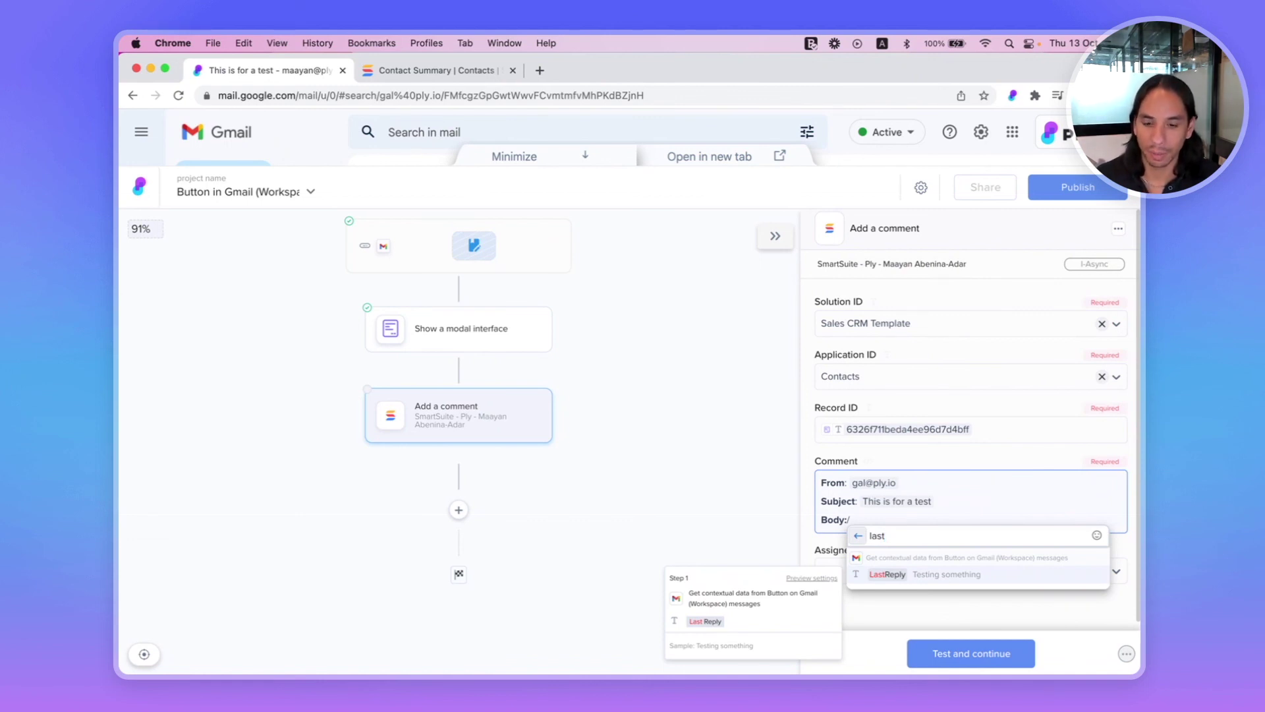
pyautogui.click(946, 576)
pyautogui.click(848, 525)
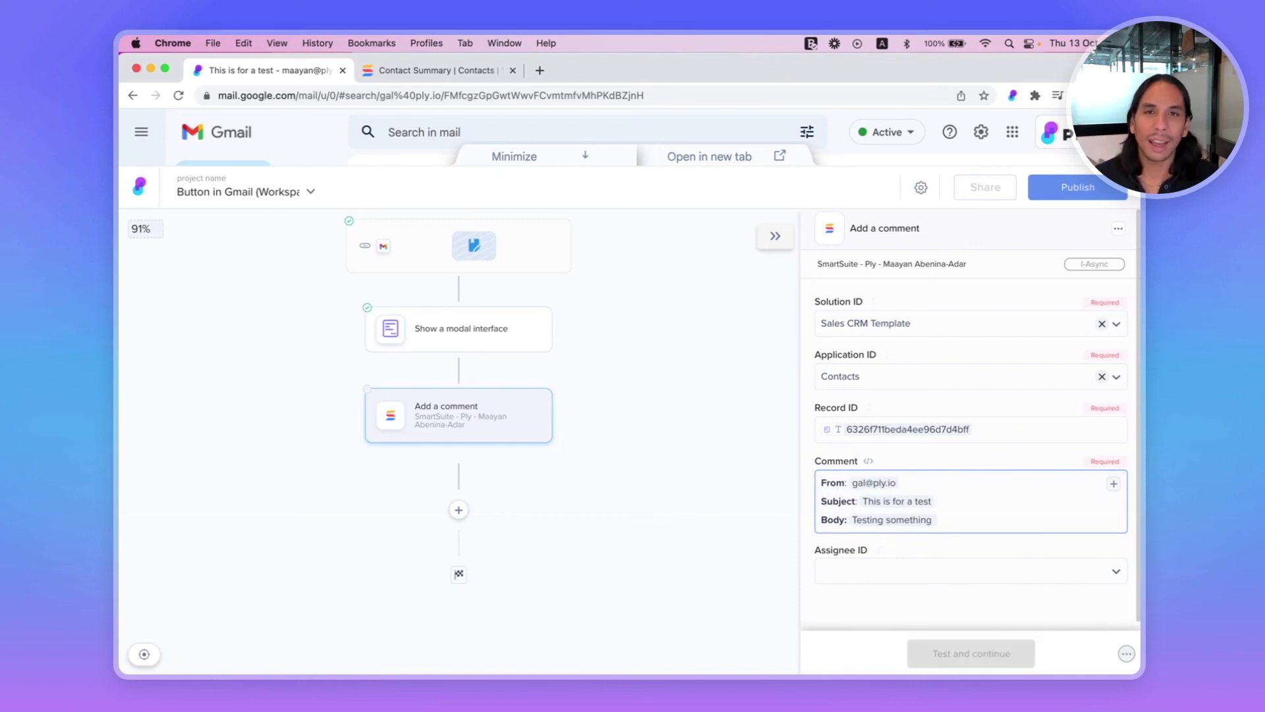
pyautogui.press('Return')
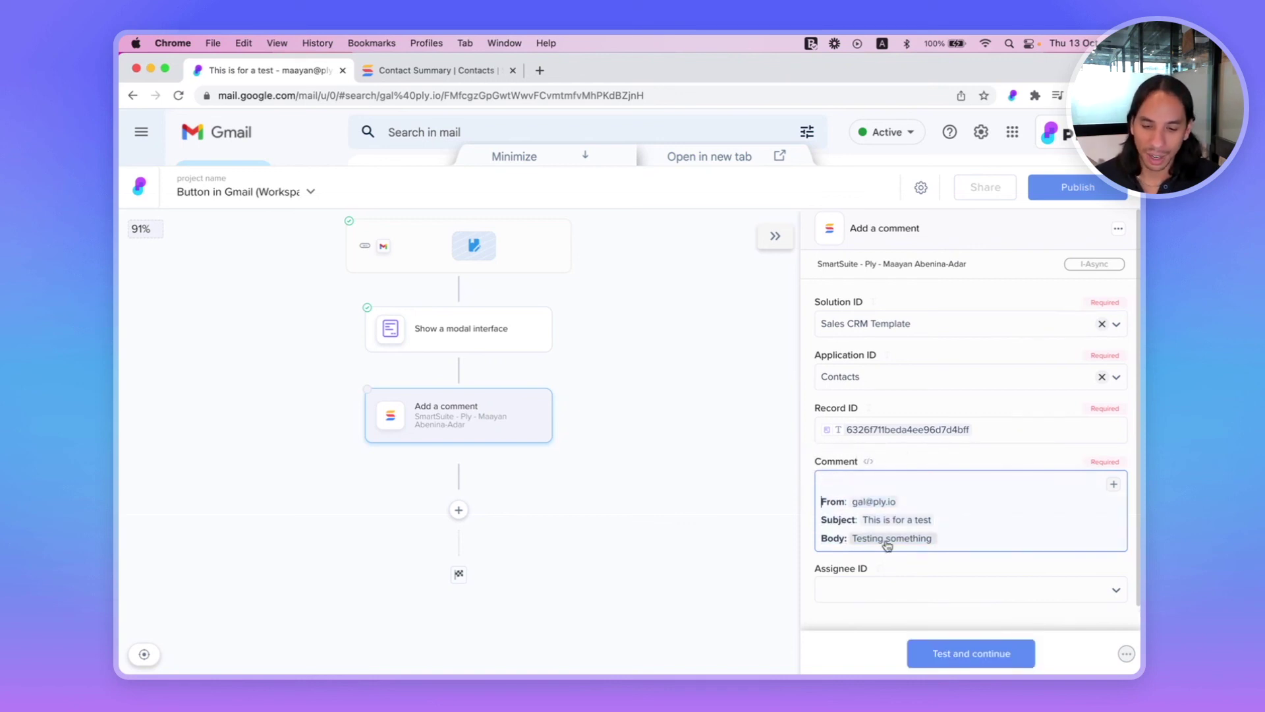
# Insert the envelope-tray emoji, found by searching 'email', on the comment's top line.
pyautogui.write('/')
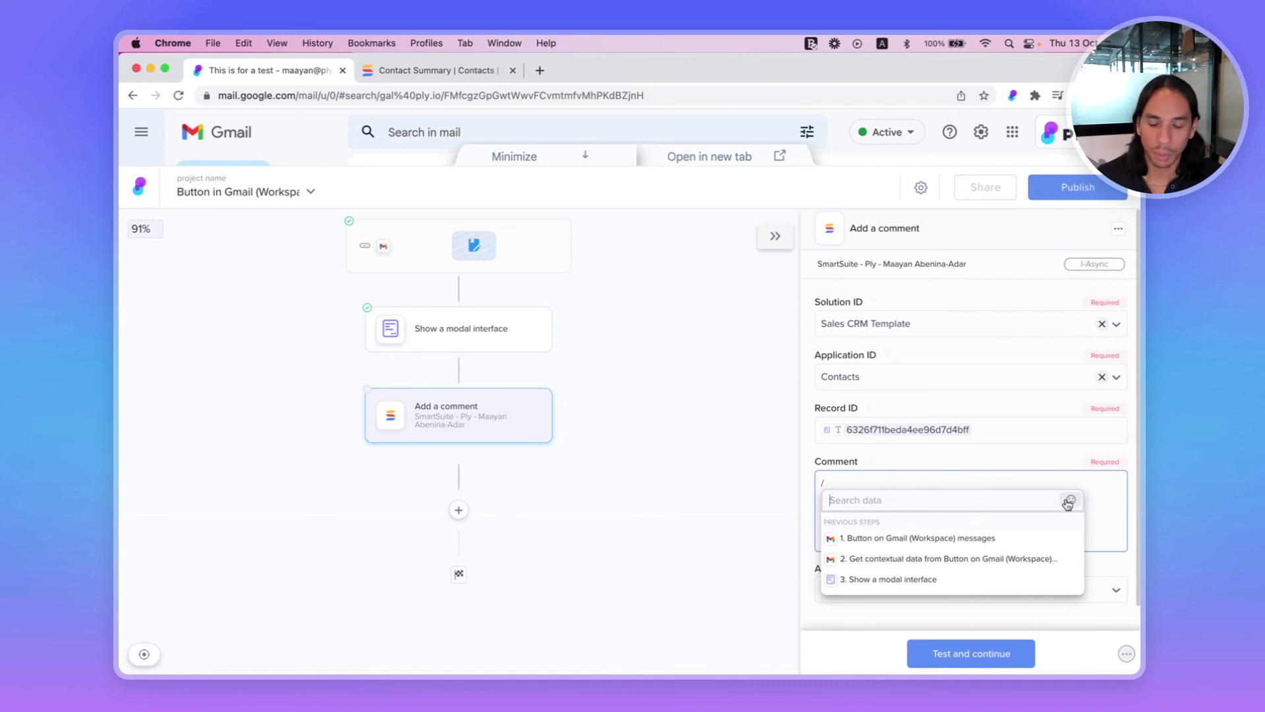
pyautogui.click(1068, 501)
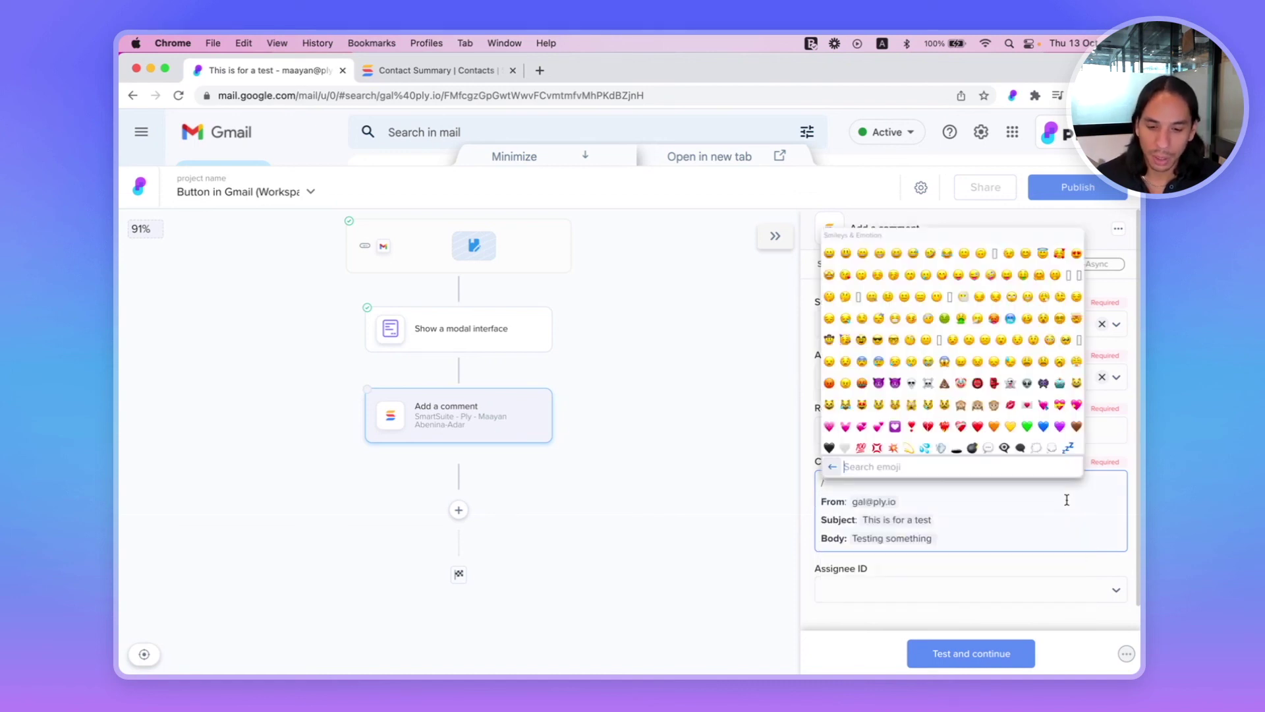
pyautogui.write('email')
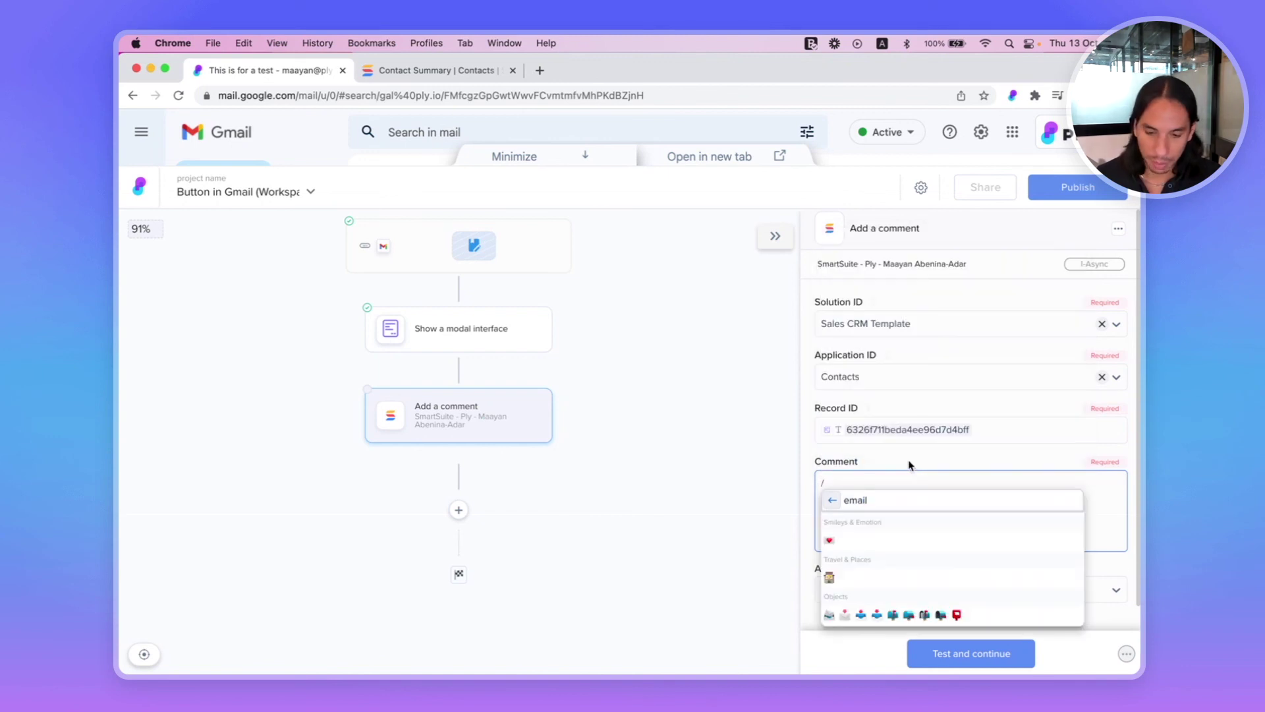
pyautogui.click(877, 616)
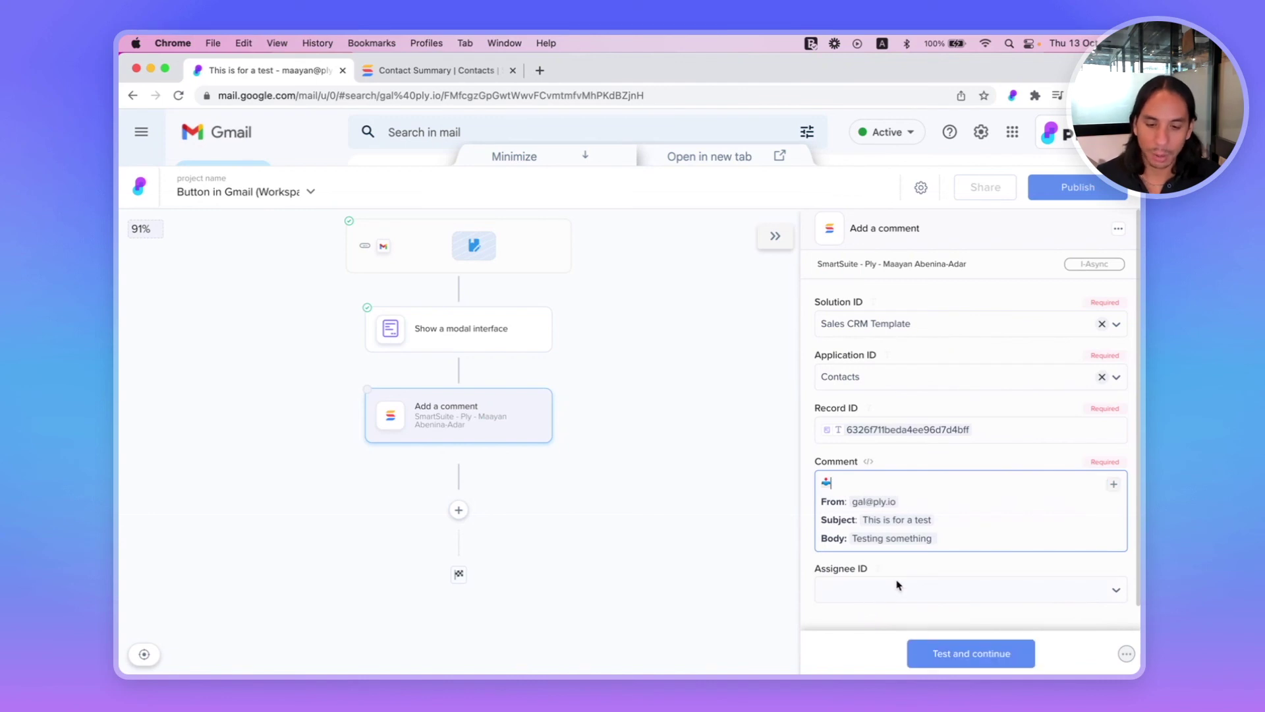
# Run Test and continue on the Add a comment step, then publish the project.
pyautogui.click(971, 653)
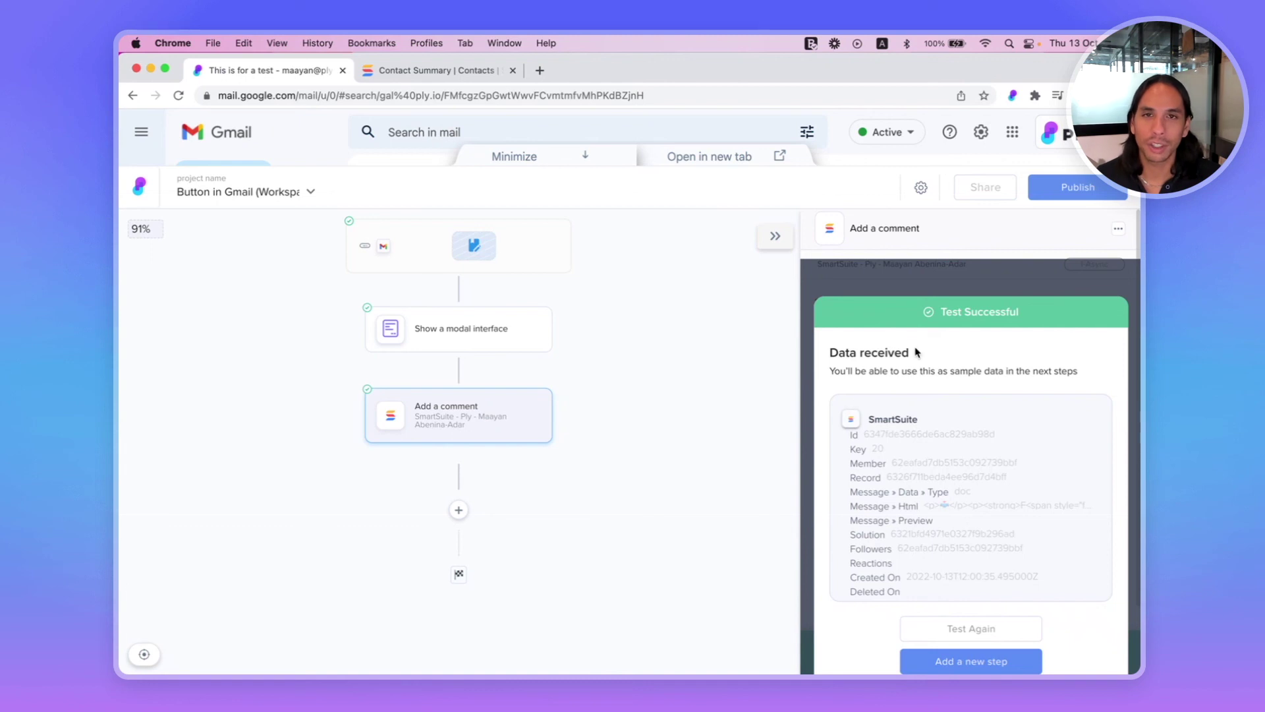
pyautogui.click(1070, 182)
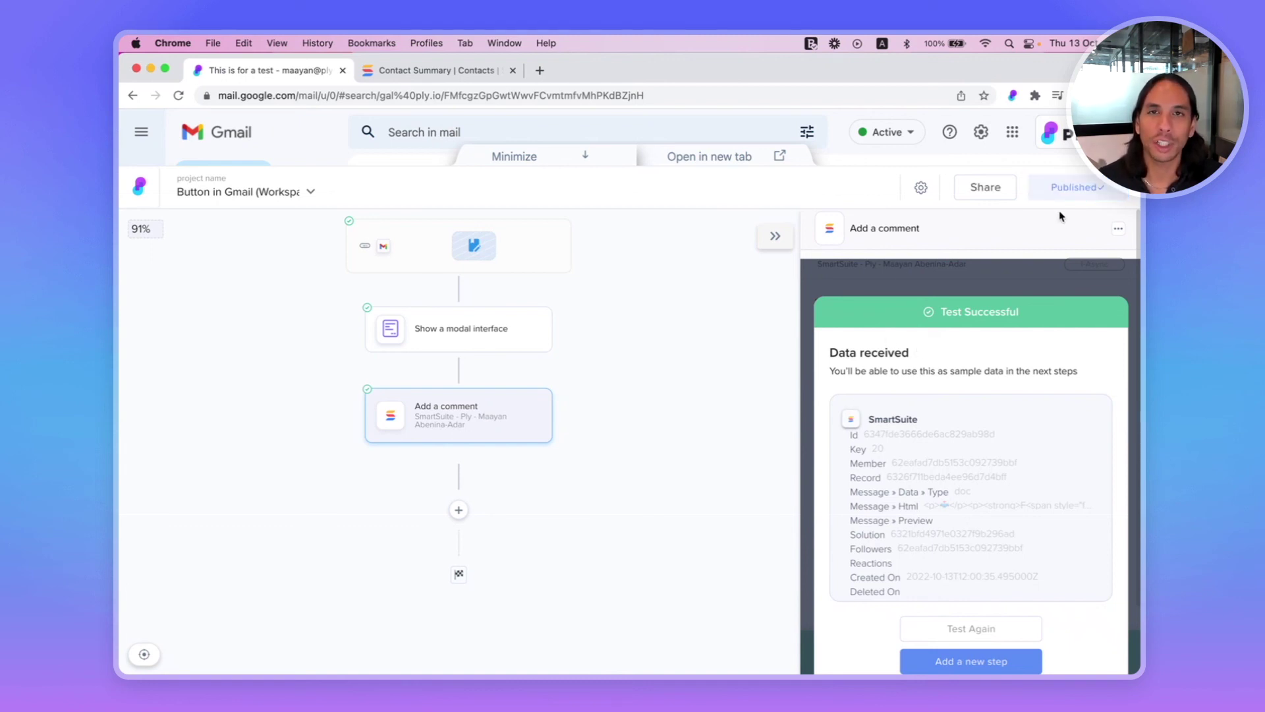